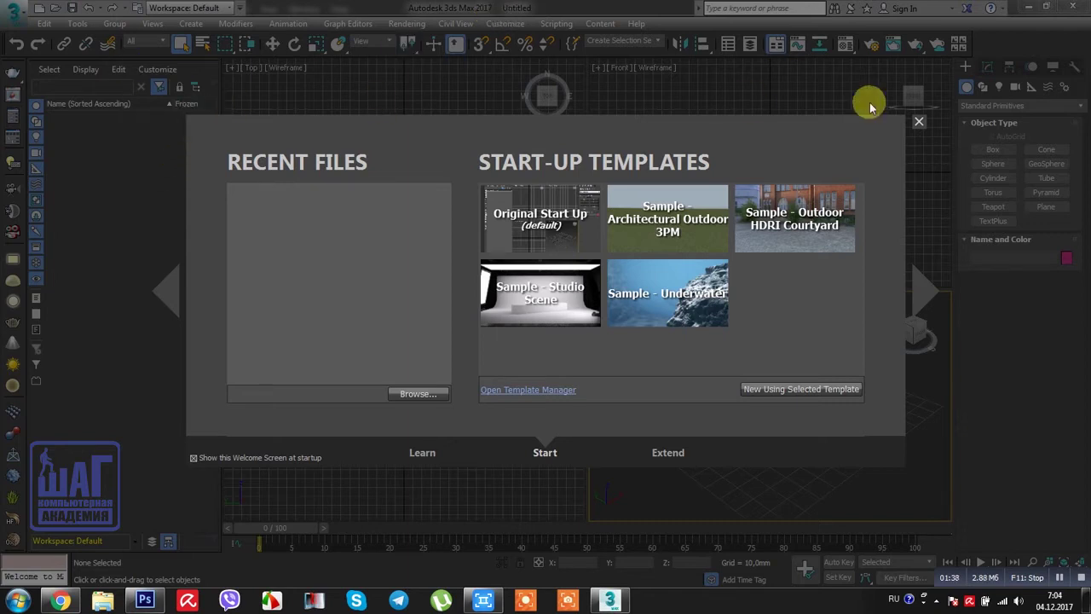
Switch to Photoshop, show and expand the "начало загрузки" group, and leave only its "недавние файлы" highlight visible
mouse_move(578, 275)
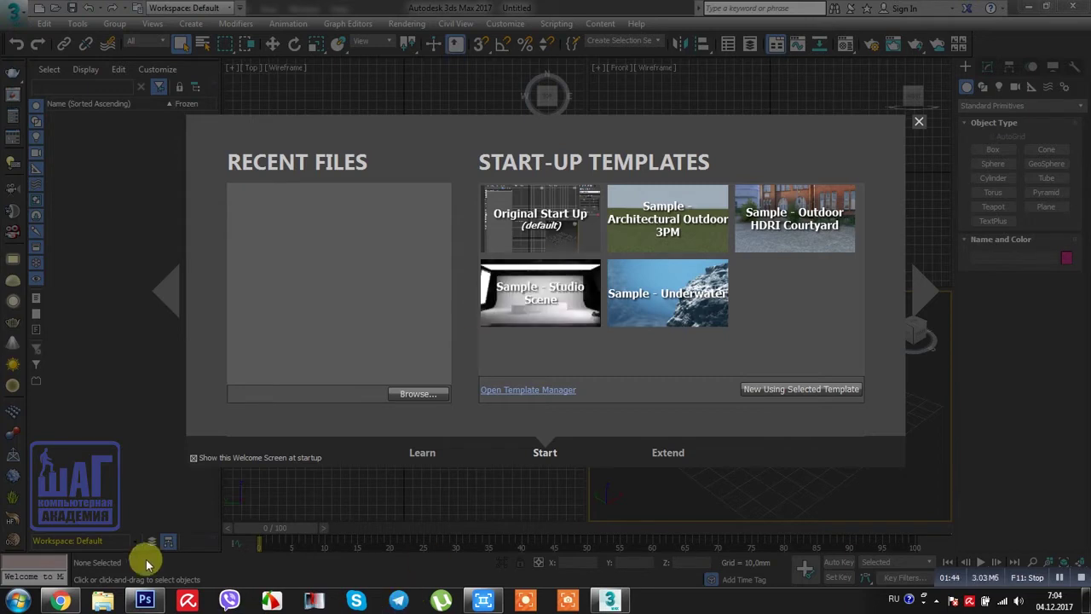
left_click(145, 601)
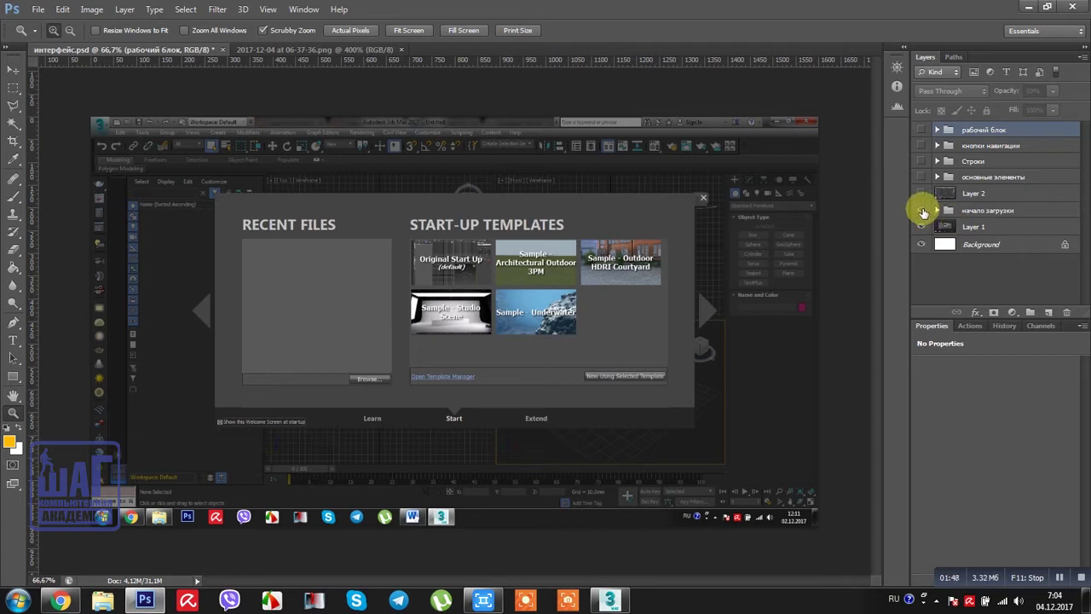
left_click(922, 211)
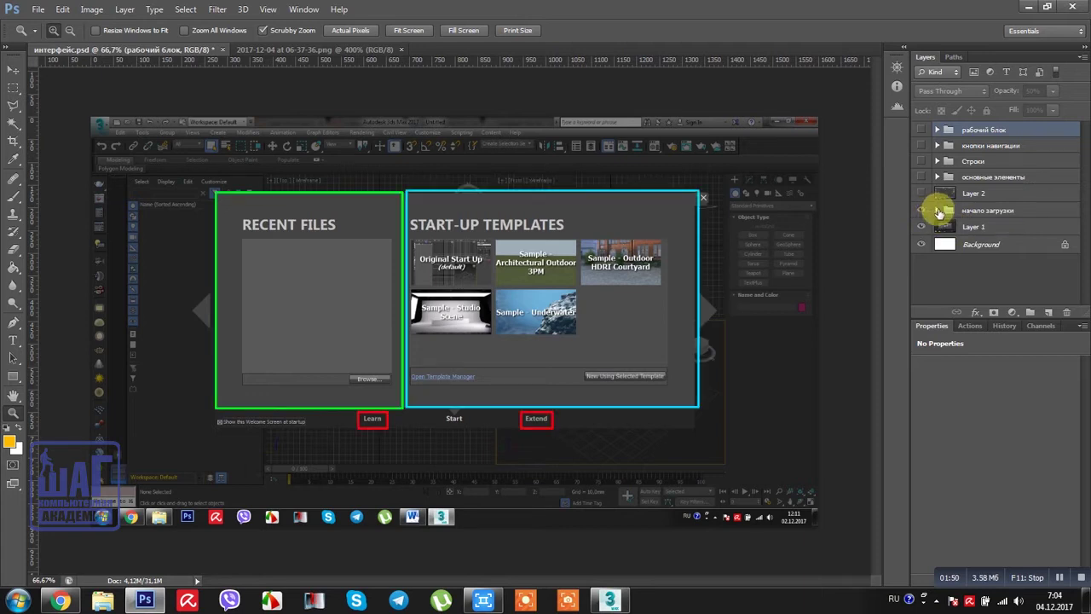
left_click(938, 210)
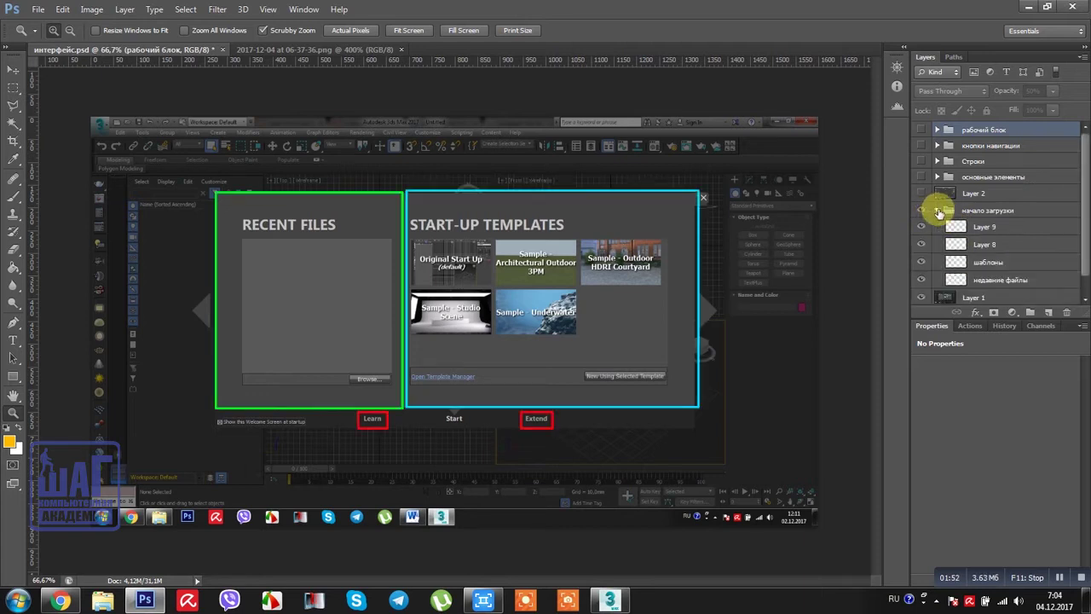
left_click(922, 264)
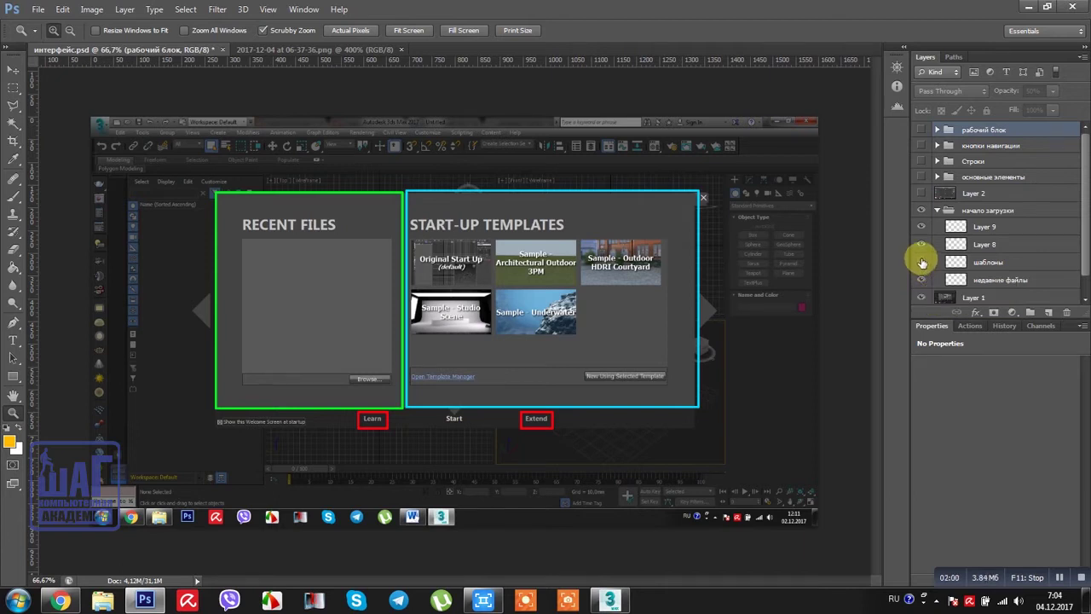
left_click(921, 229)
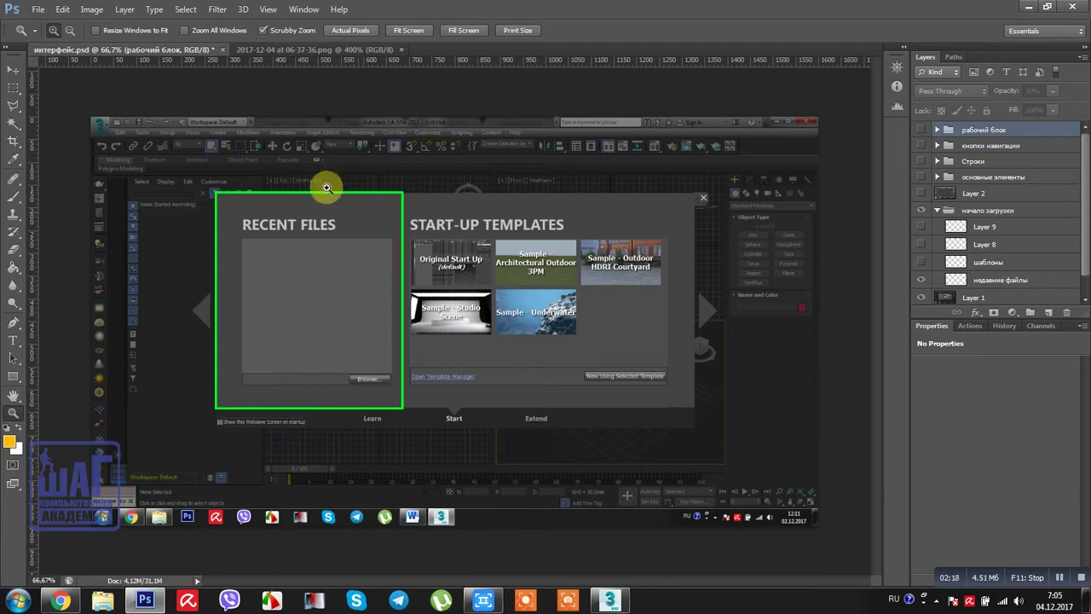
Swap the "недавние файлы" highlight for "шаблоны", and that one for Layer 8, which frames the Learn label
left_click(920, 280)
left_click(921, 262)
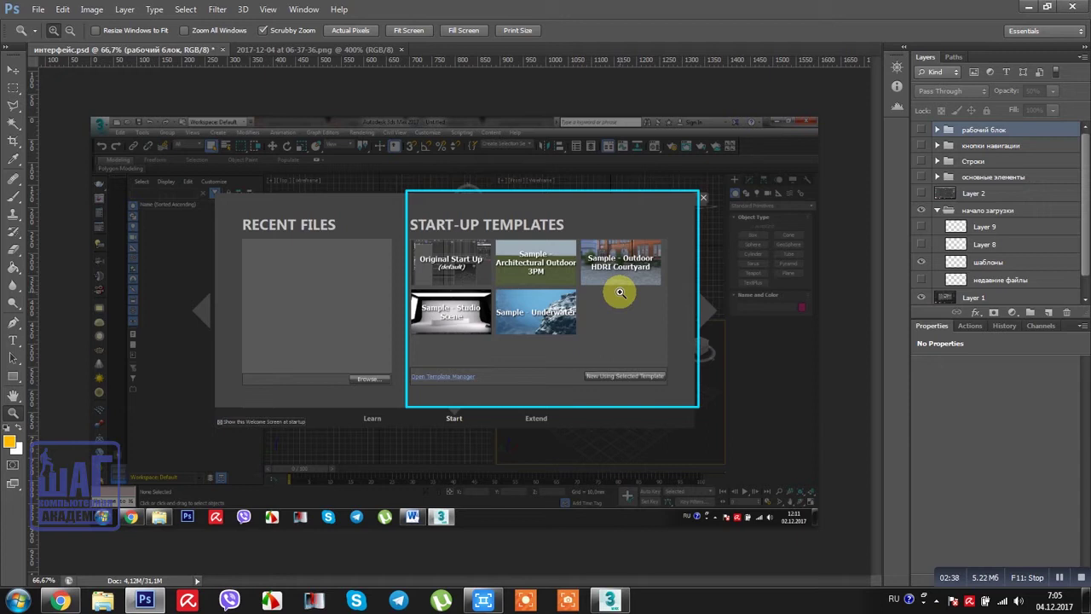
left_click(921, 261)
left_click(921, 245)
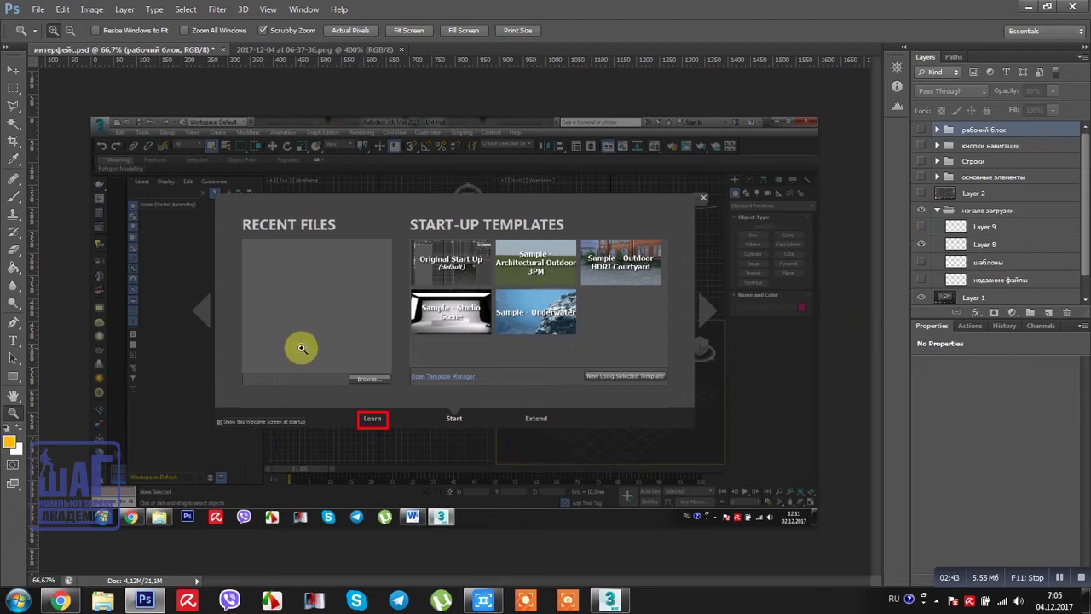
Switch to 3ds Max, view the welcome screen's Learn and Extend pages, and close it from the Start page
left_click(609, 601)
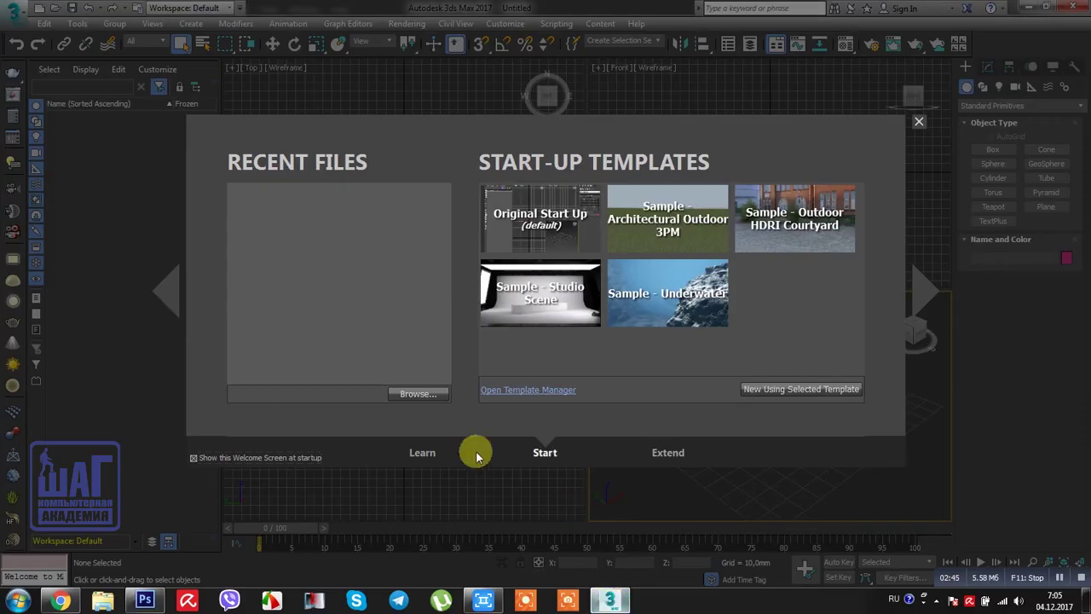
left_click(423, 453)
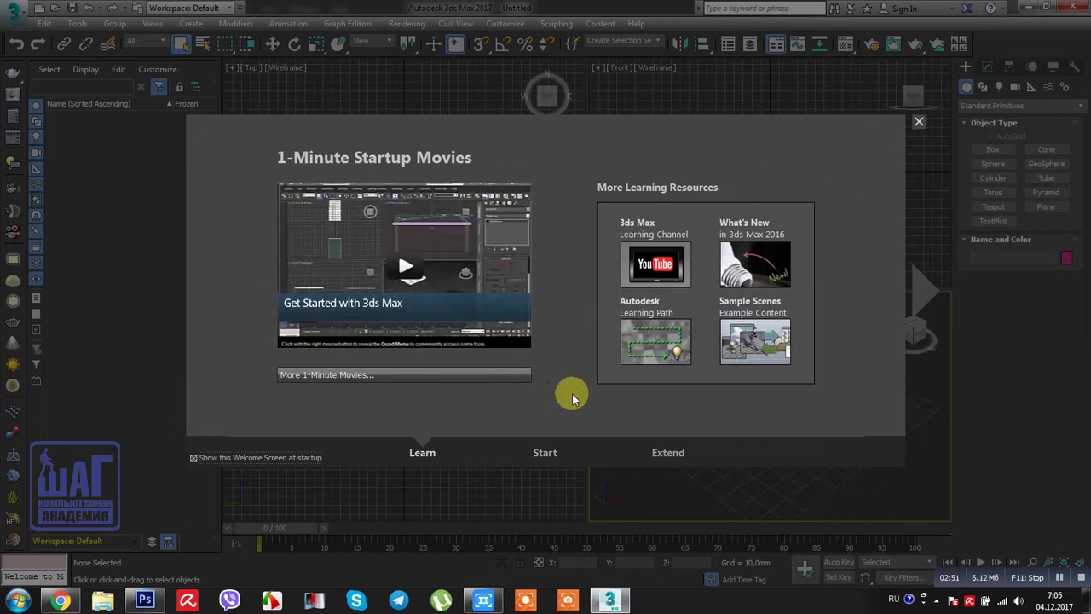
left_click(668, 455)
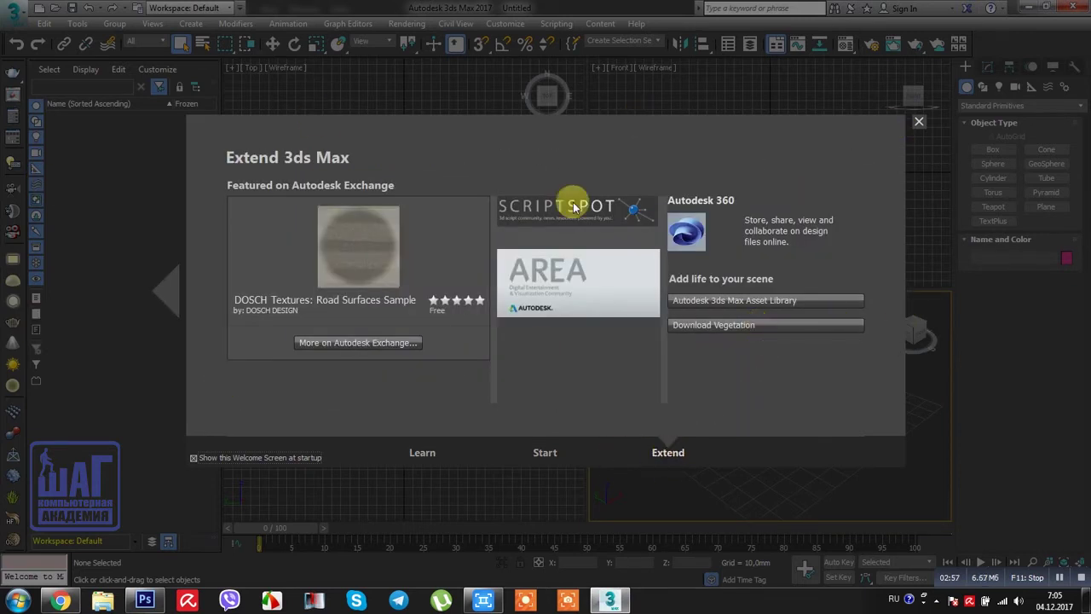
left_click(561, 463)
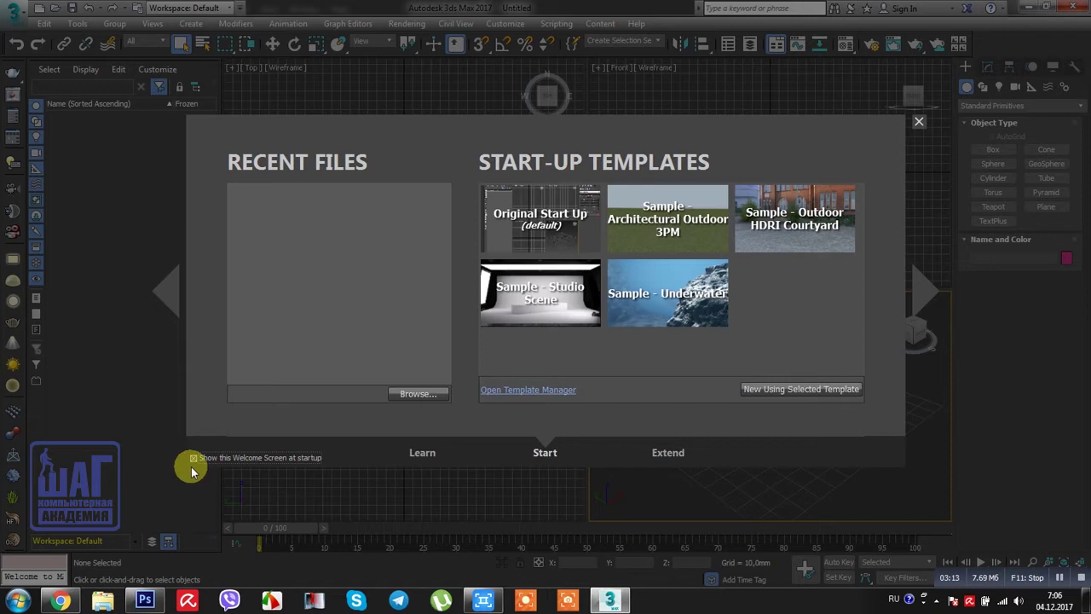
left_click(920, 124)
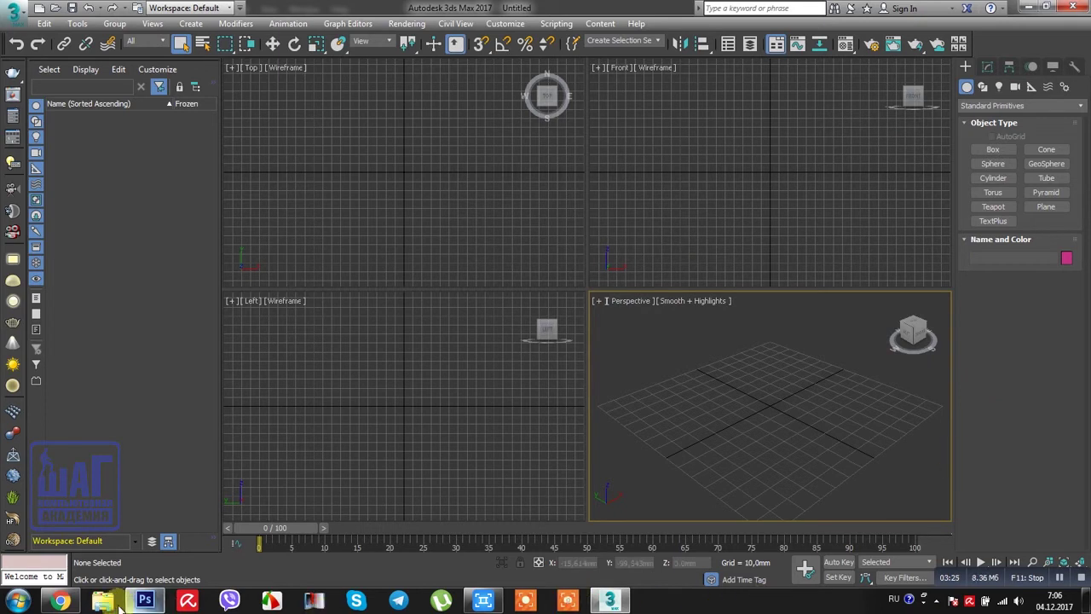
Return to Photoshop, hide and collapse the "начало загрузки" group, and show Layer 2 with the main interface screenshot
left_click(145, 601)
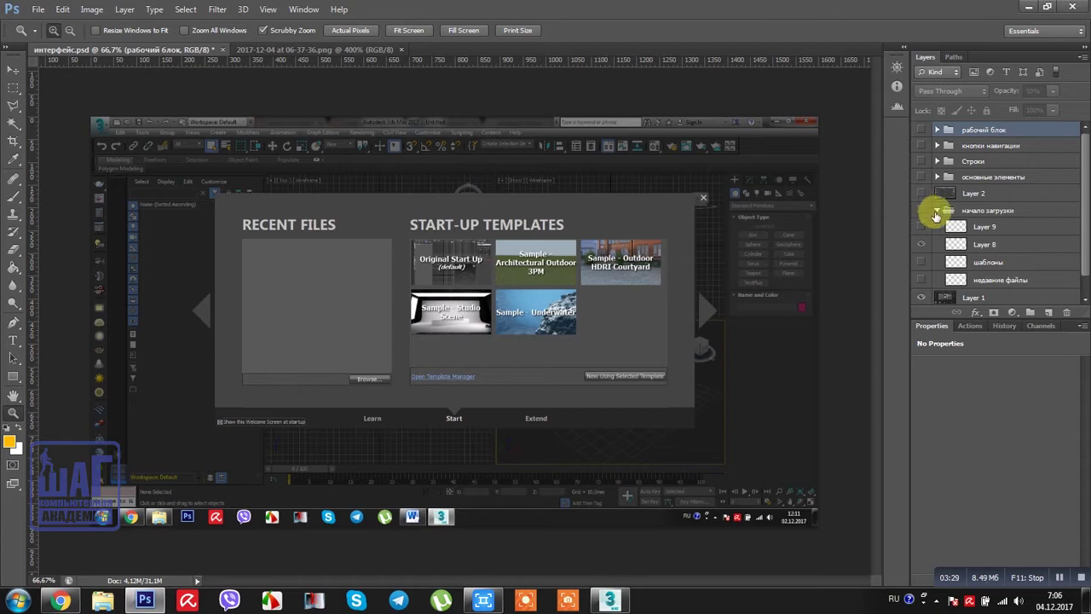
left_click(938, 211)
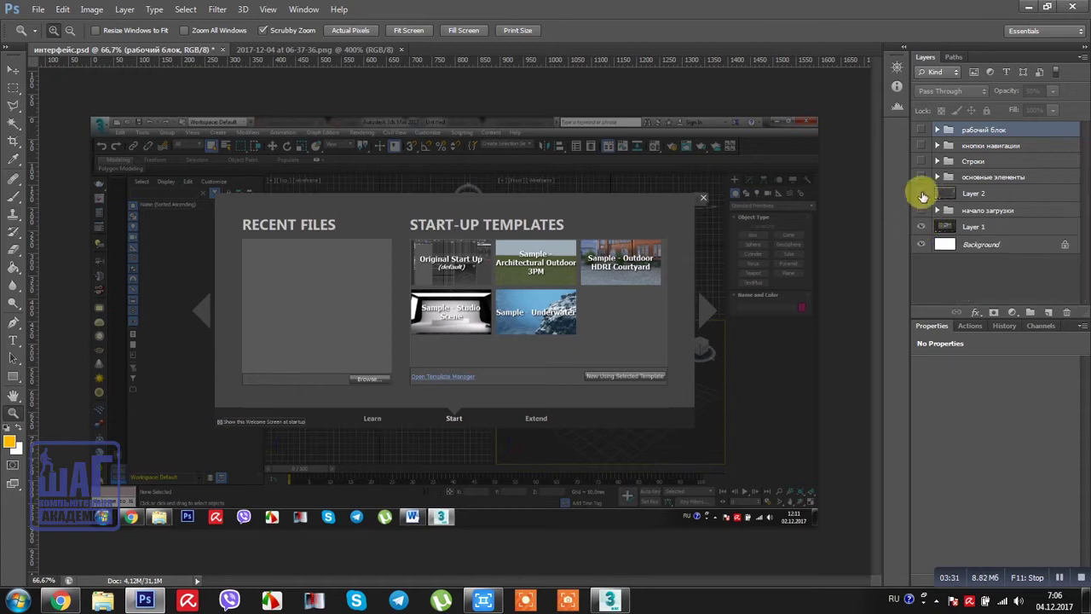
left_click(921, 193)
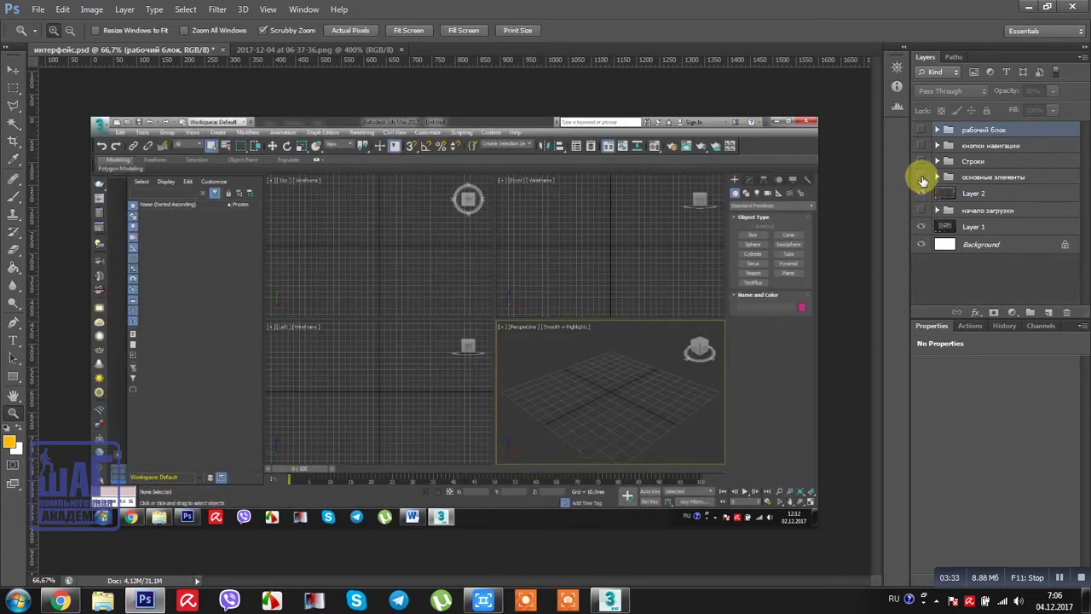
Show and expand the "основные элементы" group and hide all its layers except "команд и раб стороки"
left_click(922, 178)
left_click(937, 177)
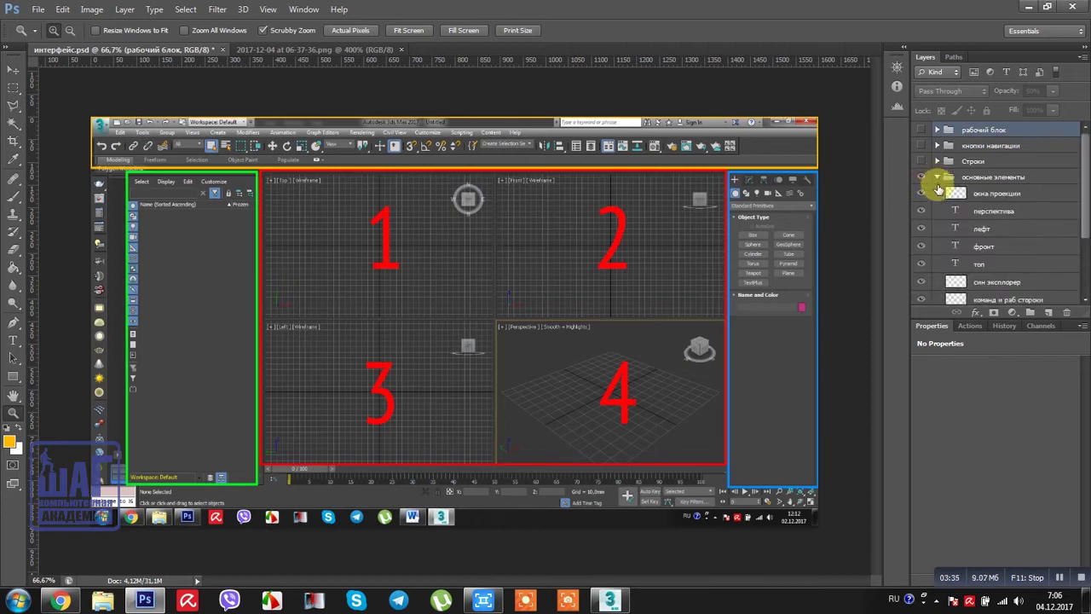
left_click_drag(921, 196, 922, 267)
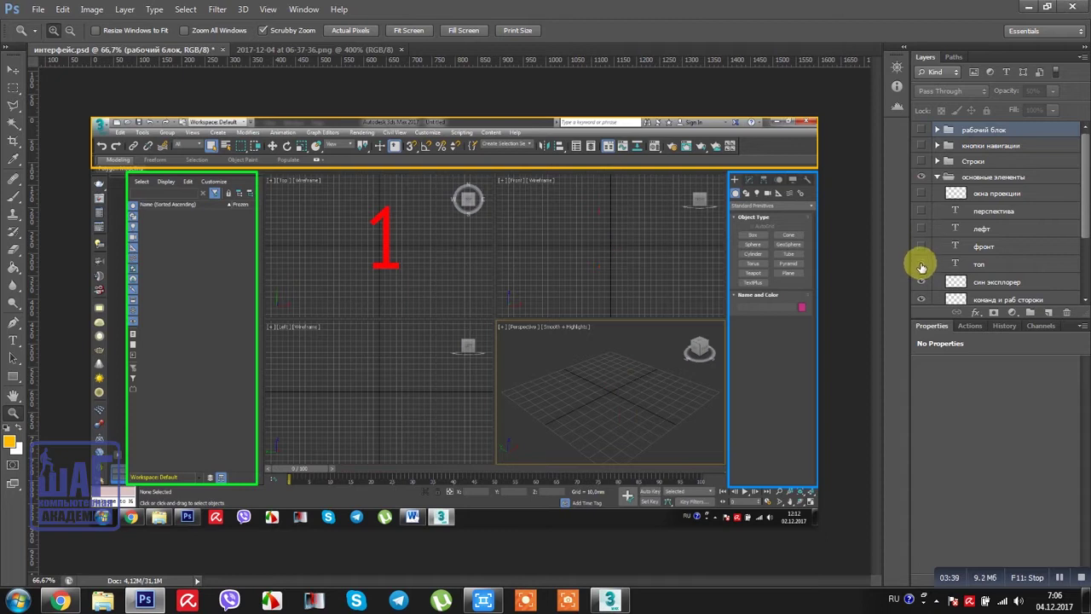
left_click_drag(1085, 207, 1085, 257)
left_click_drag(918, 197, 922, 231)
left_click(921, 233)
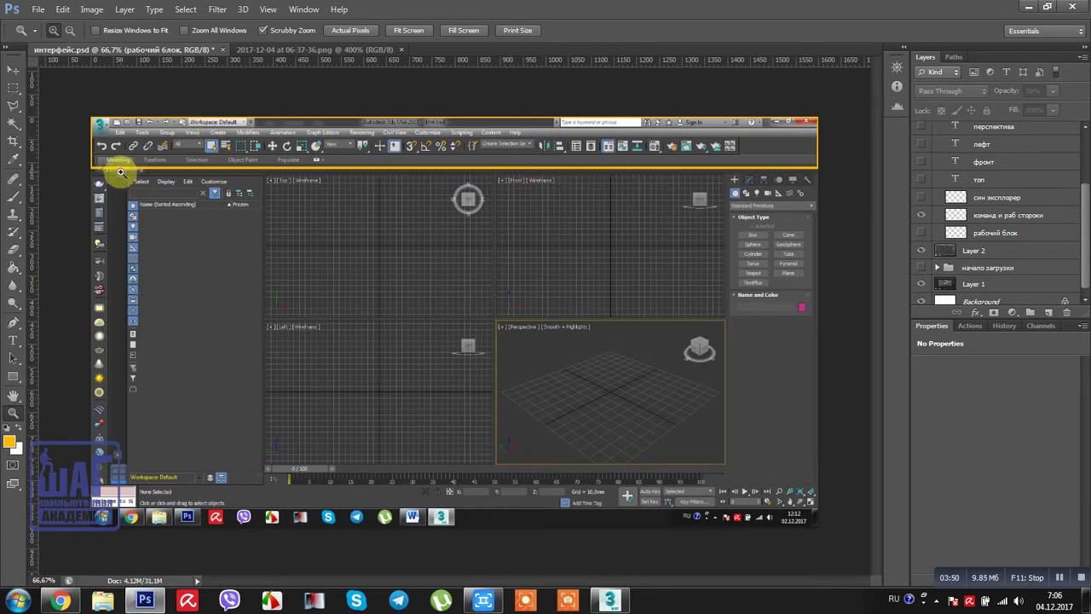
Replace the "команд и раб стороки" highlight with the blue "рабочий блок" frame, and hide that frame after viewing it
left_click(921, 233)
left_click(921, 234)
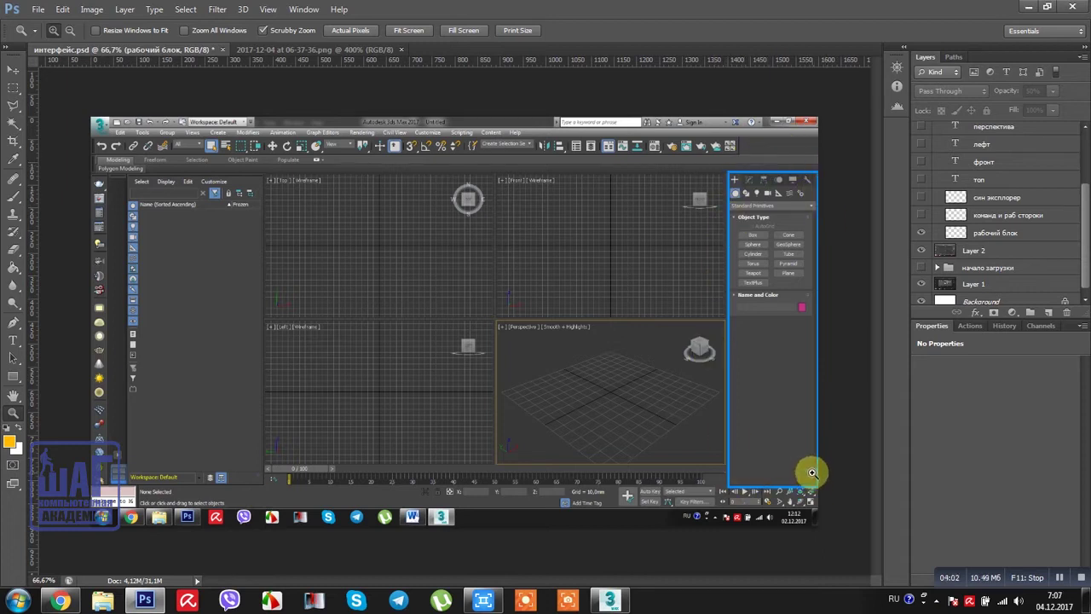
left_click(920, 250)
left_click(922, 232)
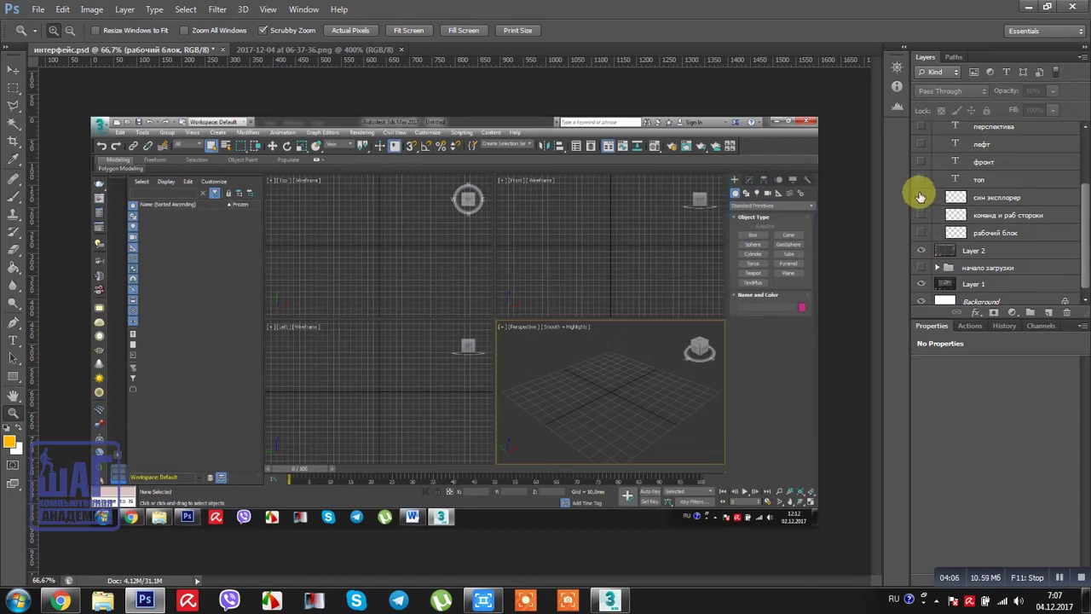
Show the "окна проекции" frame and reveal the viewport numbers 1 to 4 one after another
scroll(1072, 207, "up", 3)
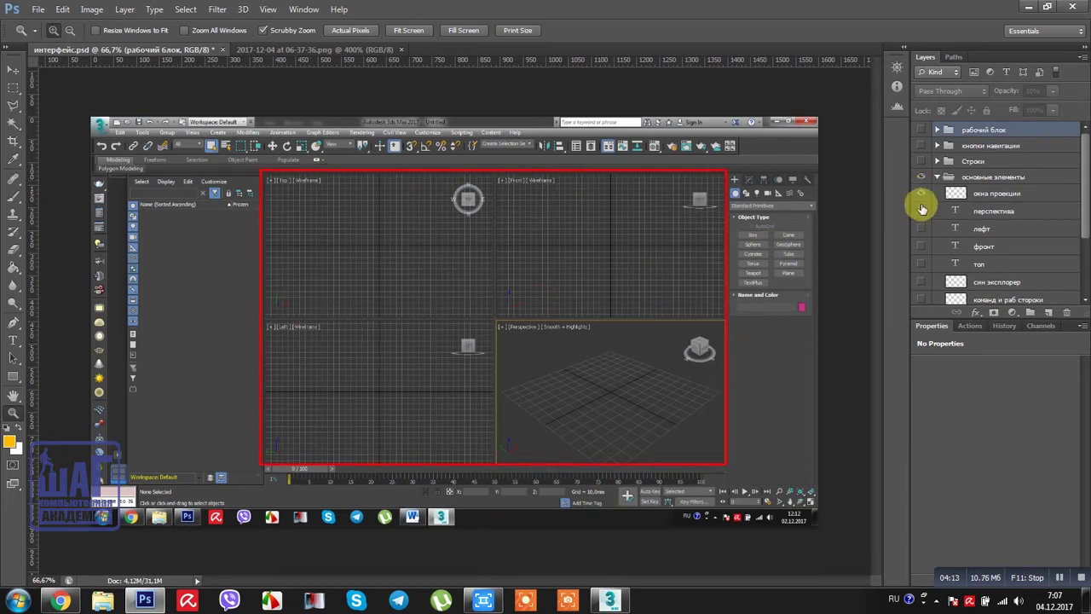
left_click(920, 264)
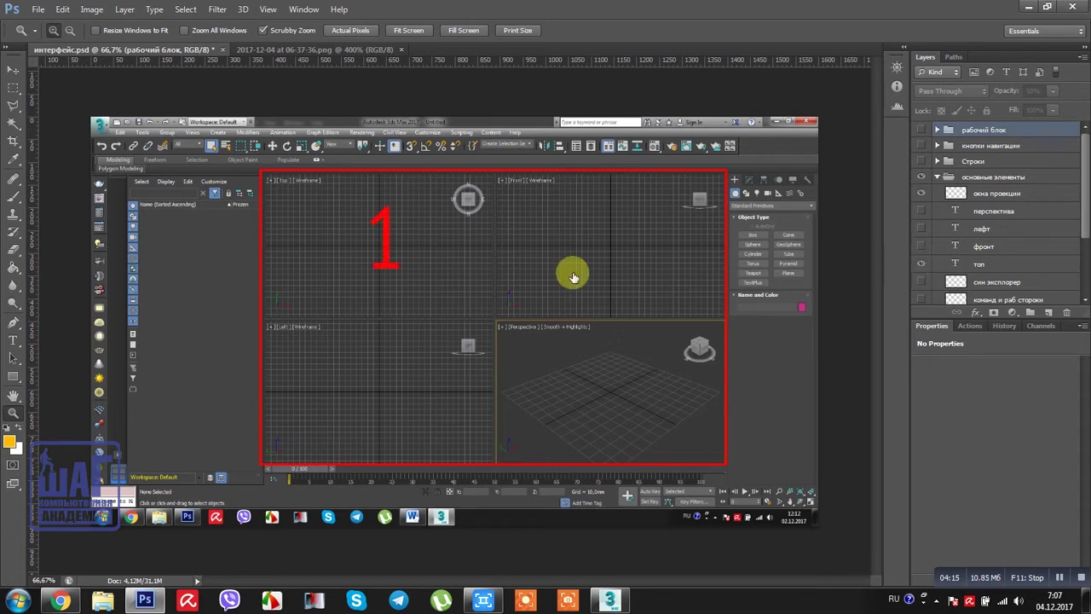
left_click(921, 246)
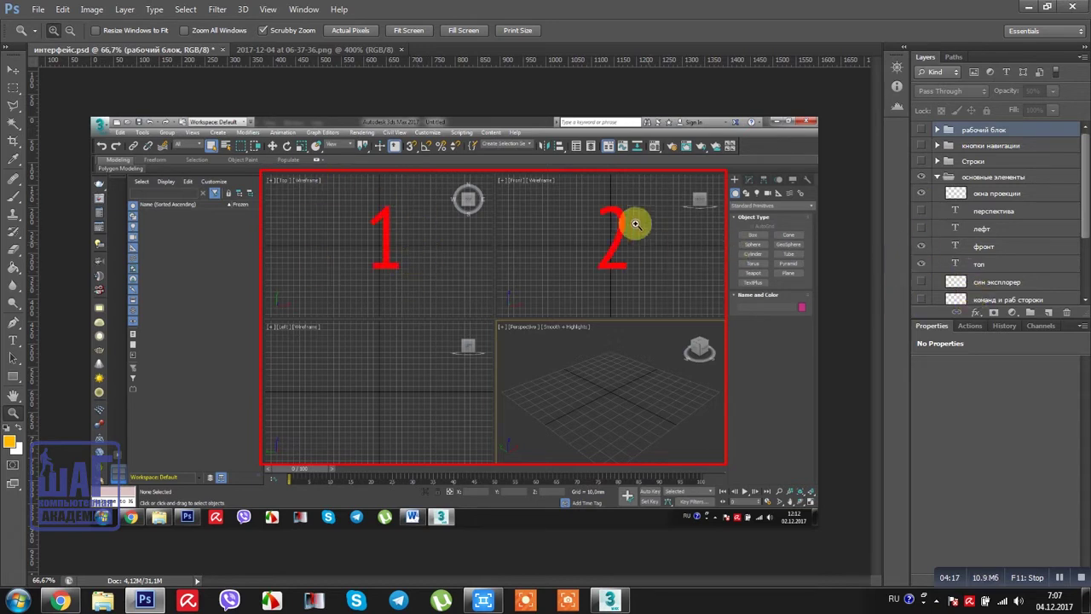
left_click(920, 229)
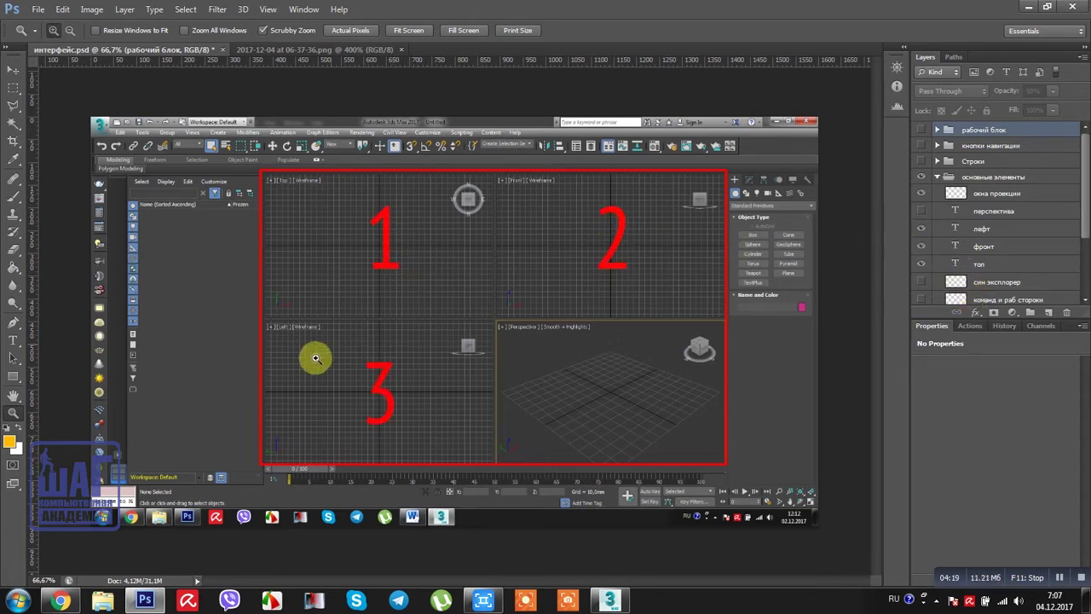
left_click(921, 211)
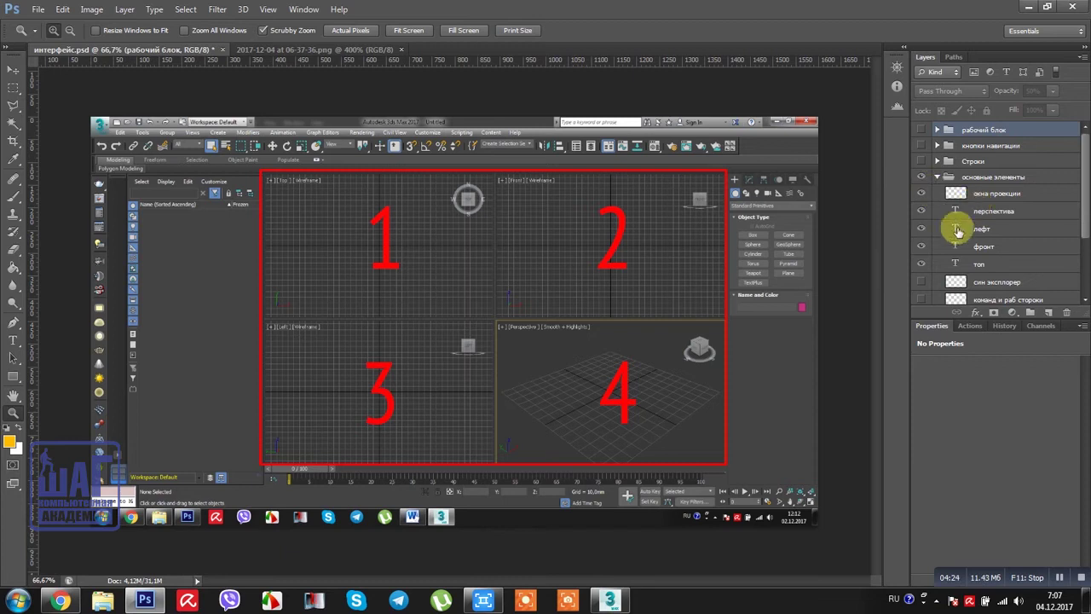
Hide the viewport frame and numbers, and briefly show the green "син эксплорер" frame before hiding it too
left_click_drag(921, 260, 921, 193)
left_click(921, 281)
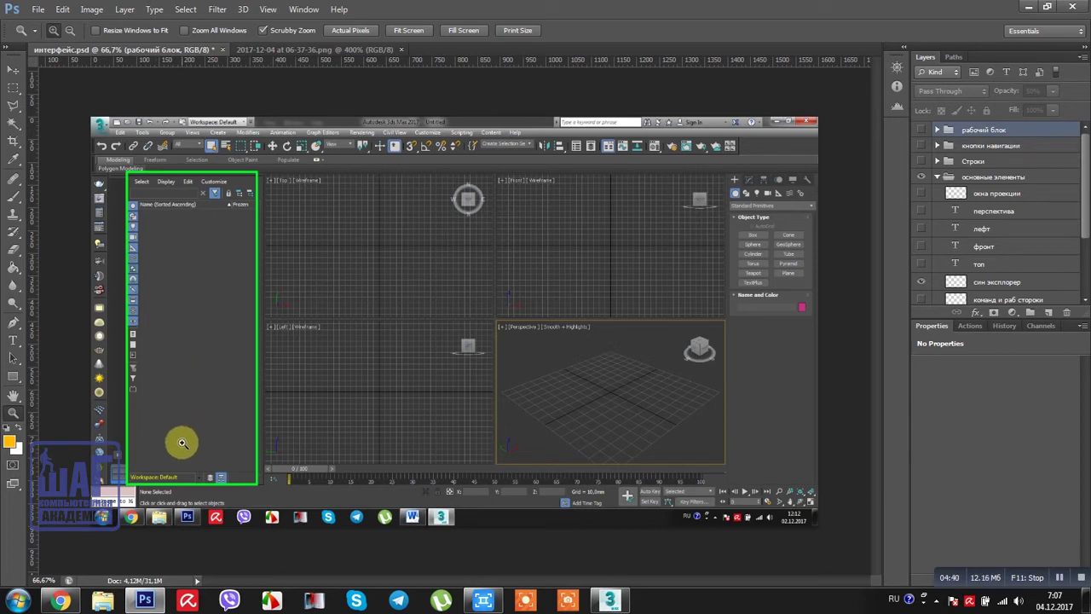
left_click(921, 282)
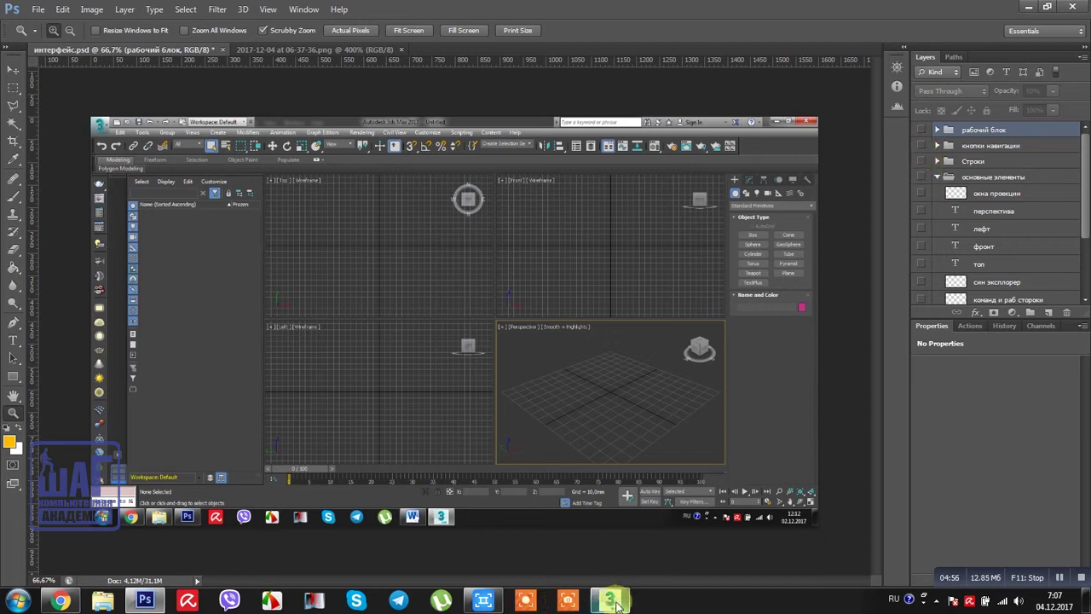
mouse_move(599, 605)
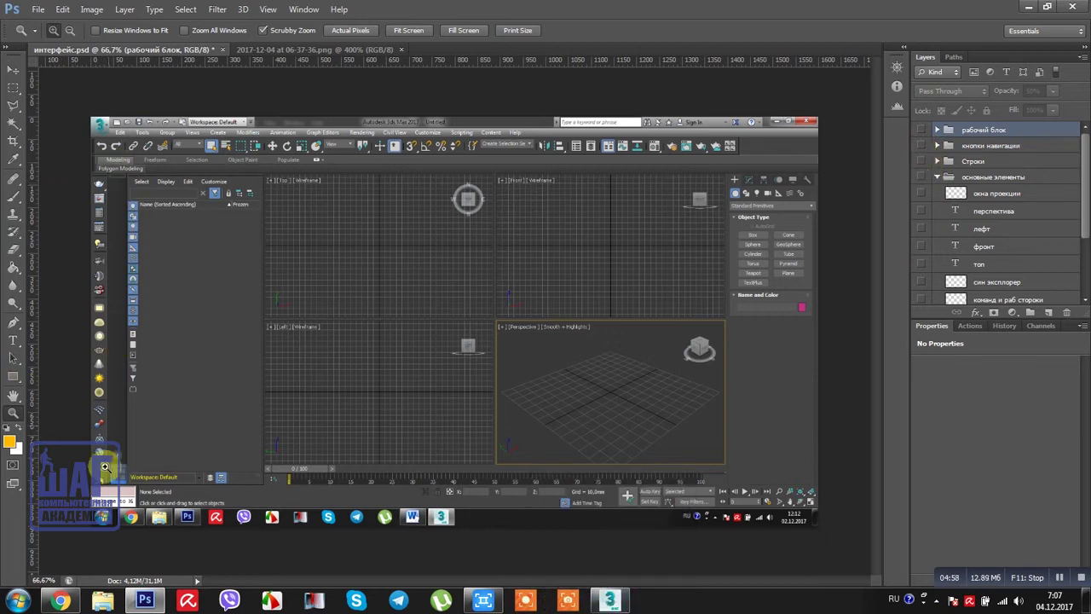
left_click(923, 131)
left_click(923, 131)
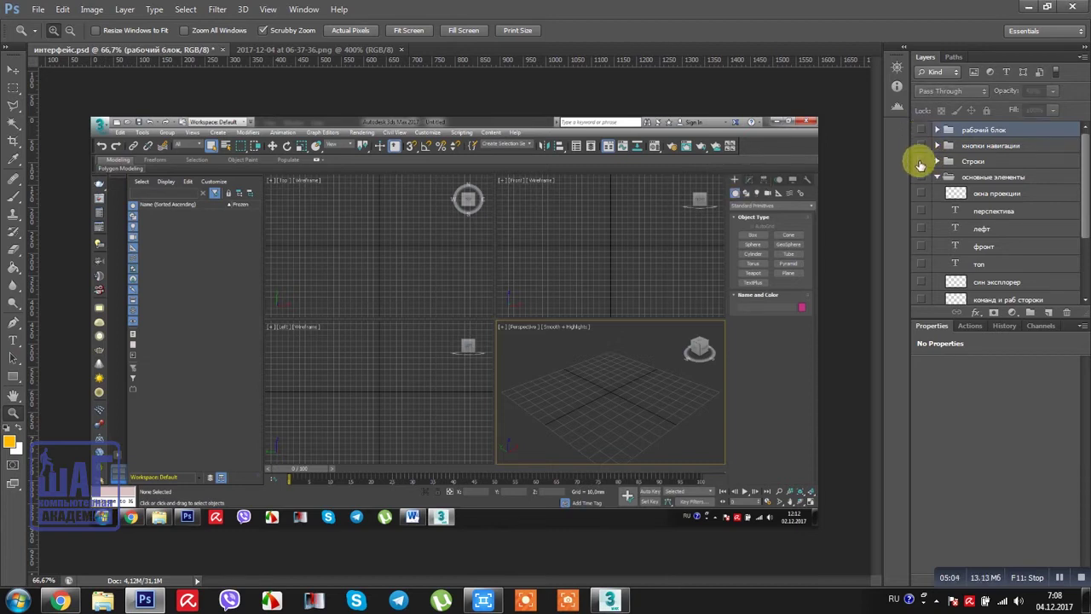
Show and expand the "Строки" group and hide its individual toolbar highlight layers
left_click(921, 163)
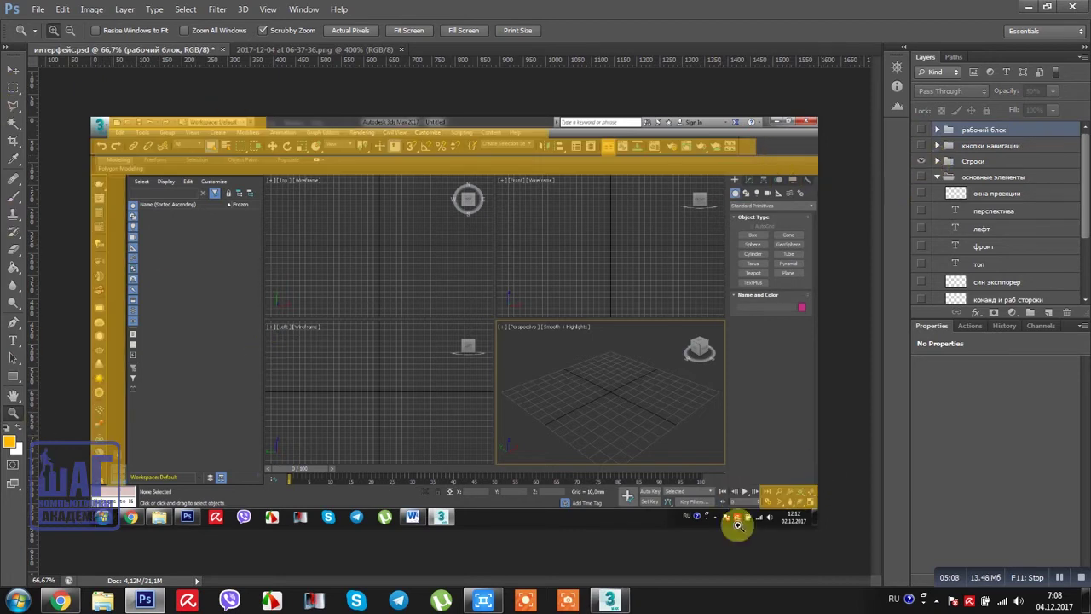
left_click(937, 162)
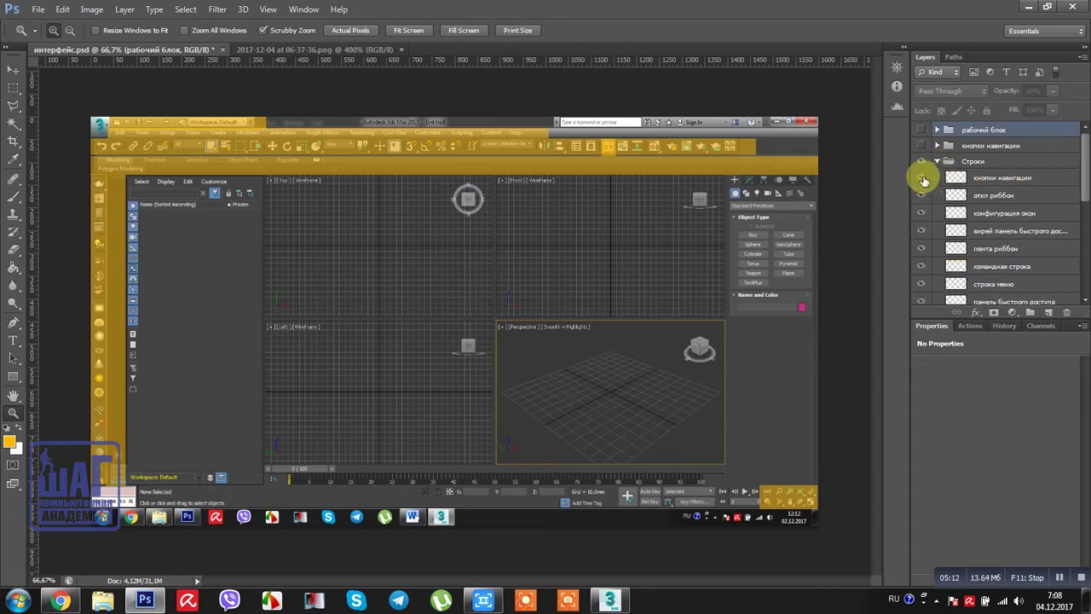
left_click_drag(1082, 169, 1083, 207)
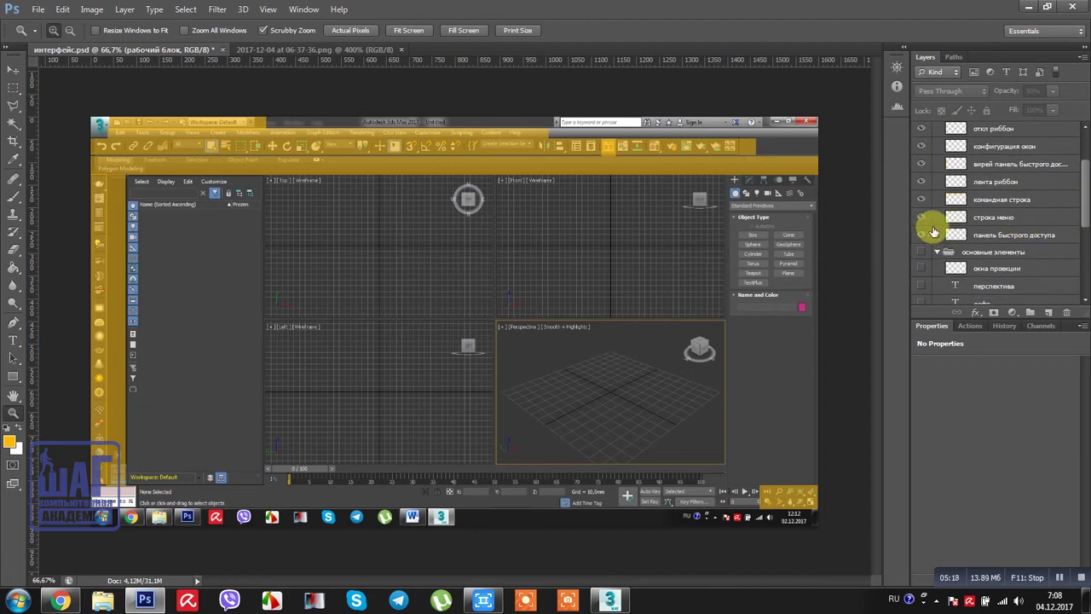
left_click_drag(921, 236, 924, 142)
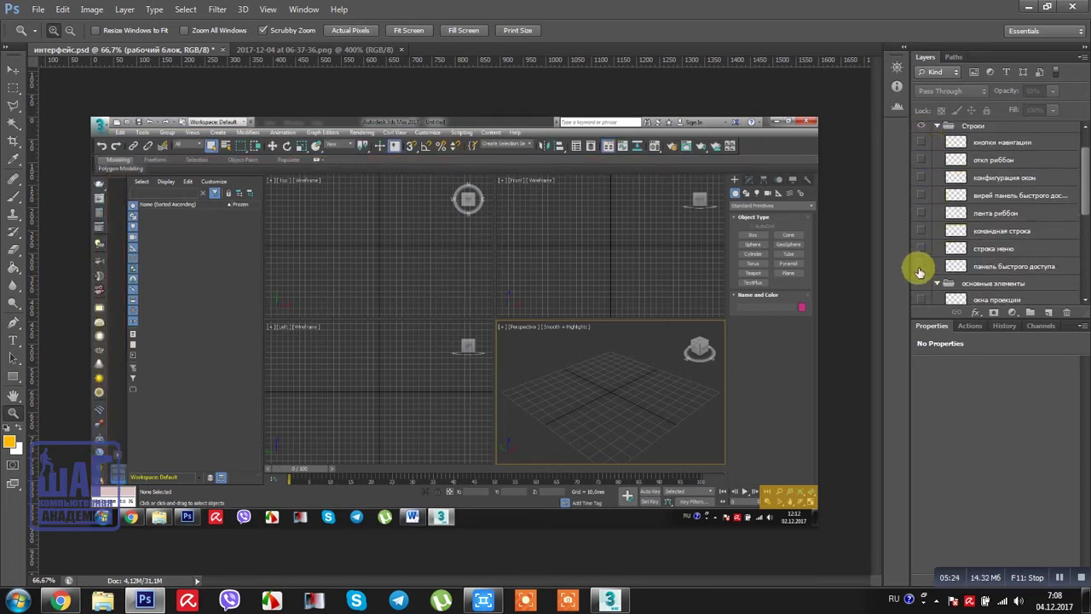
Show the "панель быстрого доступа" layer to highlight the quick access toolbar in the screenshot
left_click(920, 271)
left_click(920, 271)
left_click(920, 271)
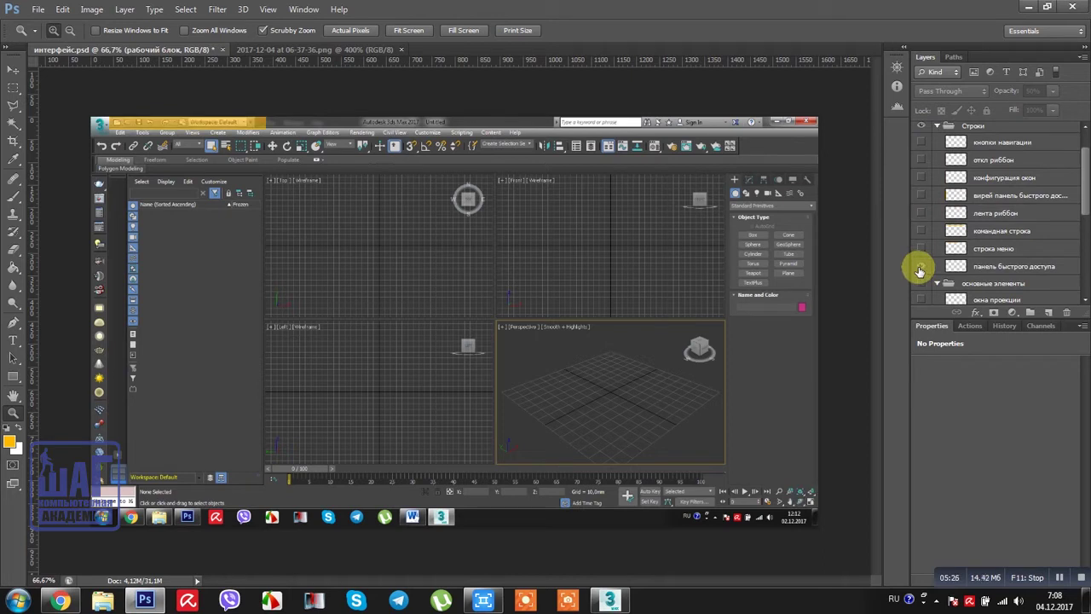
Blink the "панель быстрого доступа" highlight and enlarge the quick access toolbar in the screenshot to 300%
left_click(920, 271)
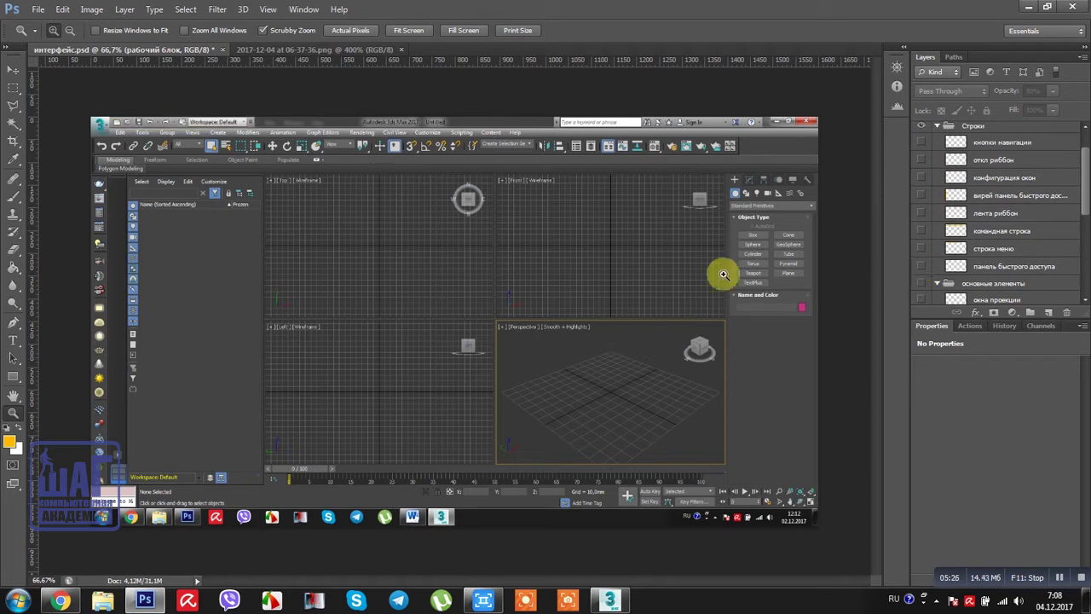
left_click(920, 267)
left_click(111, 116)
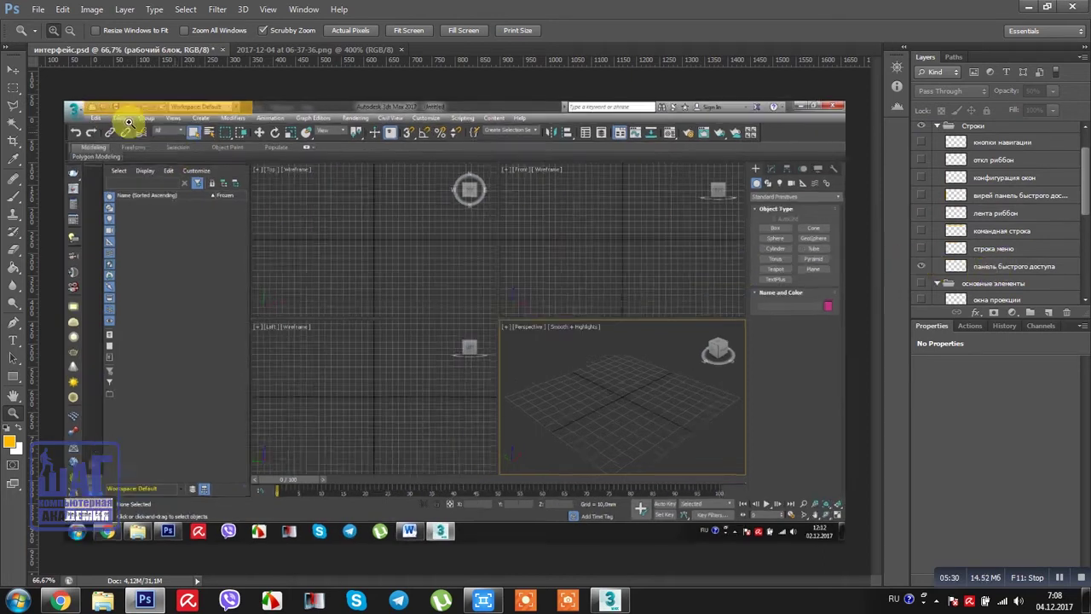
left_click(110, 116)
left_click(110, 116)
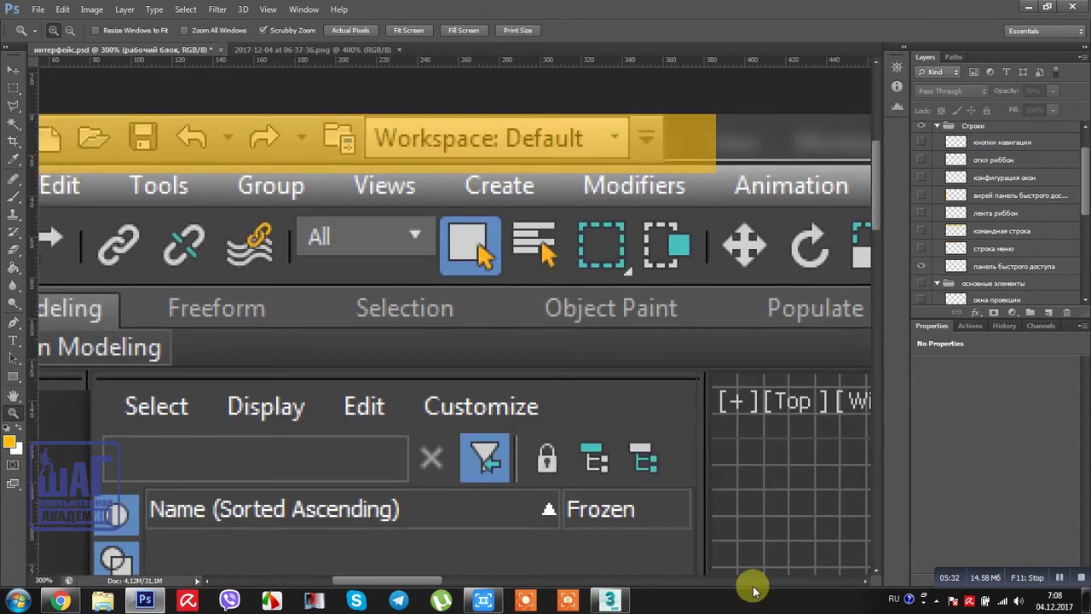
left_click_drag(429, 584, 400, 581)
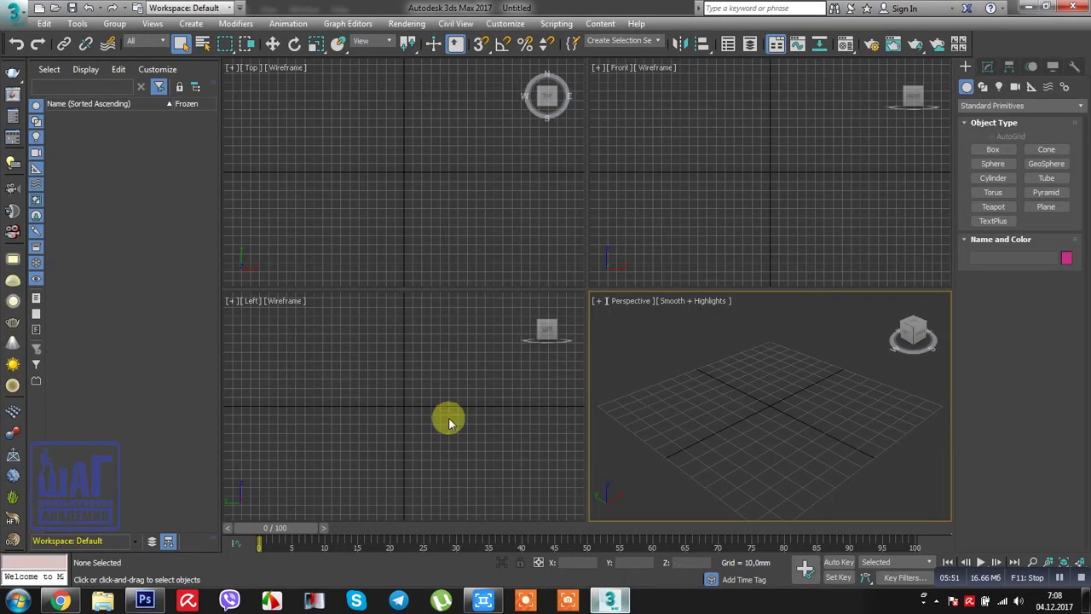
Switch to 3ds Max, examine the quick access toolbar, and open and close its workspace list
left_click(609, 600)
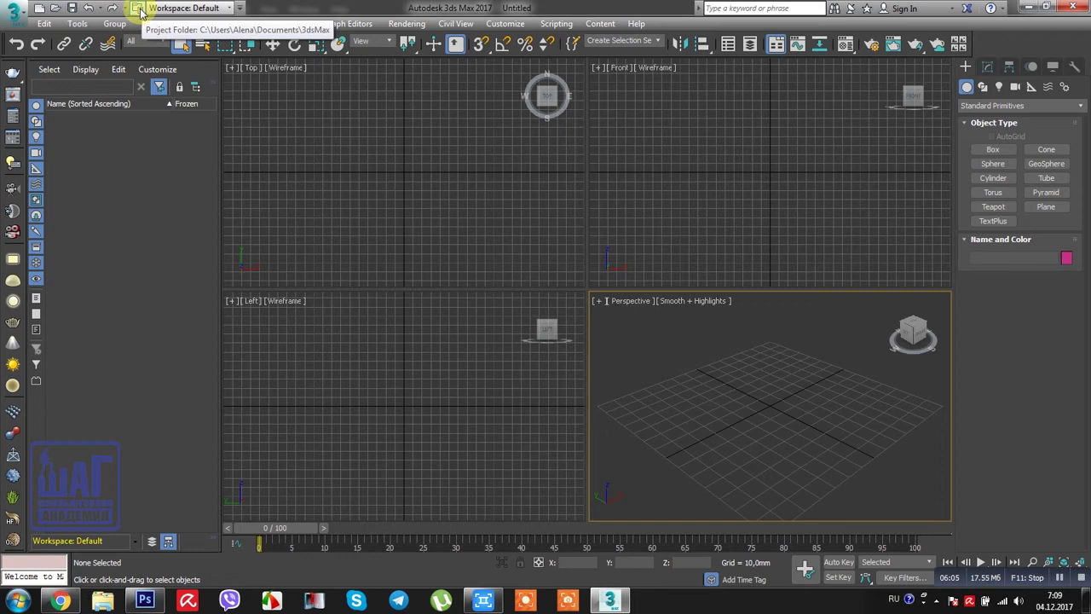
left_click(186, 10)
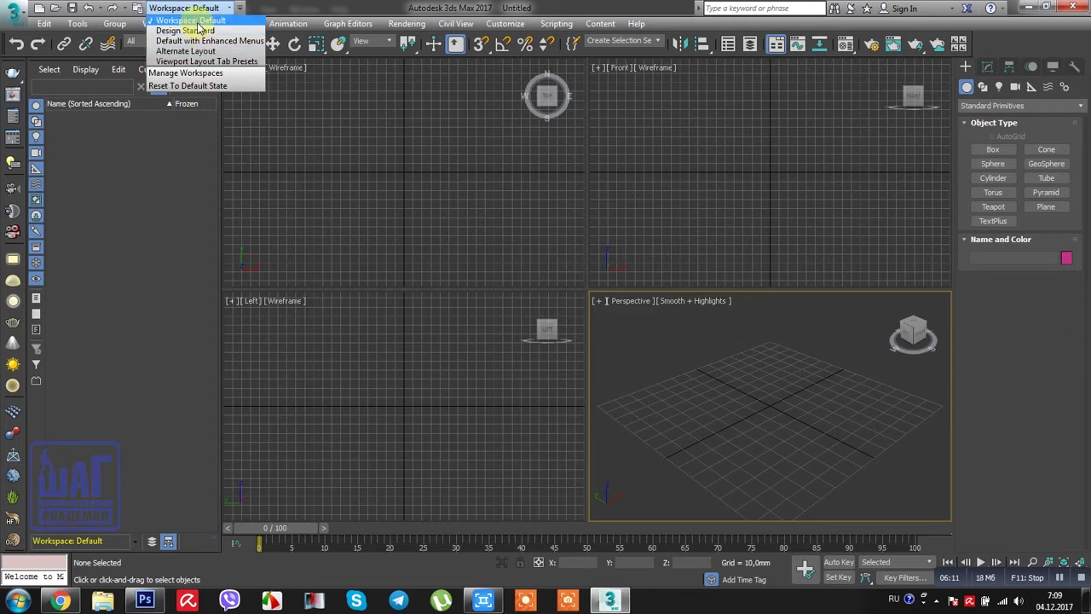
left_click(254, 10)
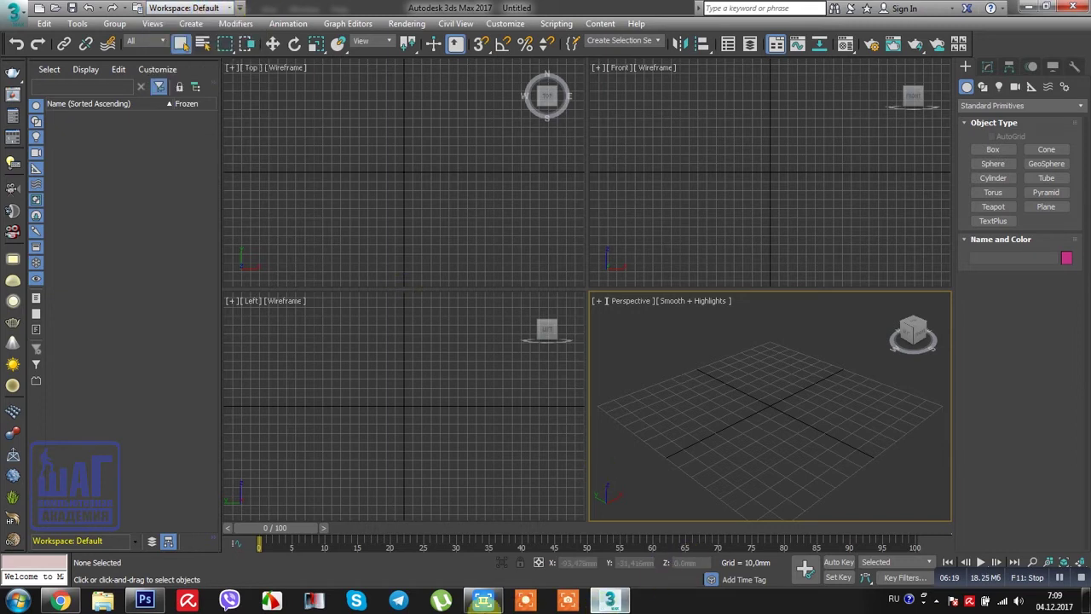
Return to Photoshop, hide the "панель быстрого доступа" layer and show the "строка меню" layer to highlight the menu bar
left_click(145, 600)
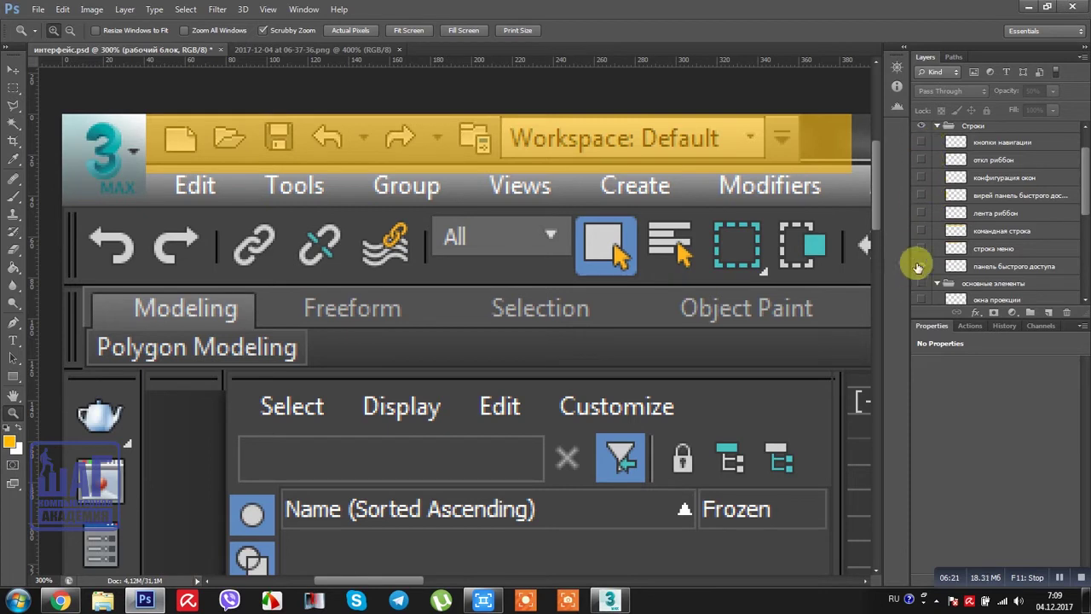
left_click(922, 266)
left_click(922, 248)
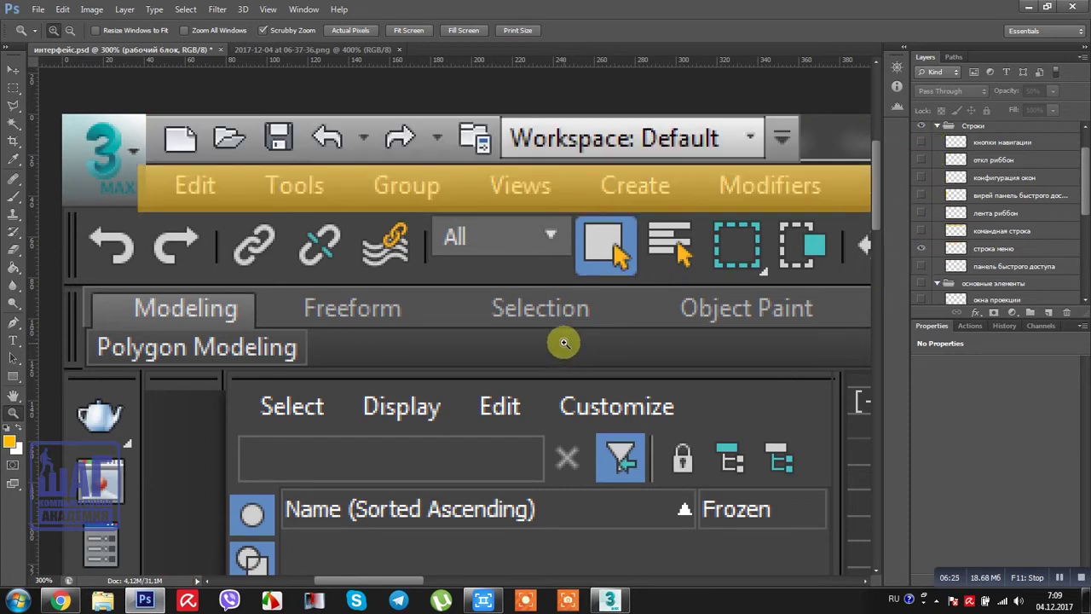
Bring the whole highlighted menu bar into view at 100% and blink the "строка меню" layer, leaving it shown
left_click(552, 314, "alt")
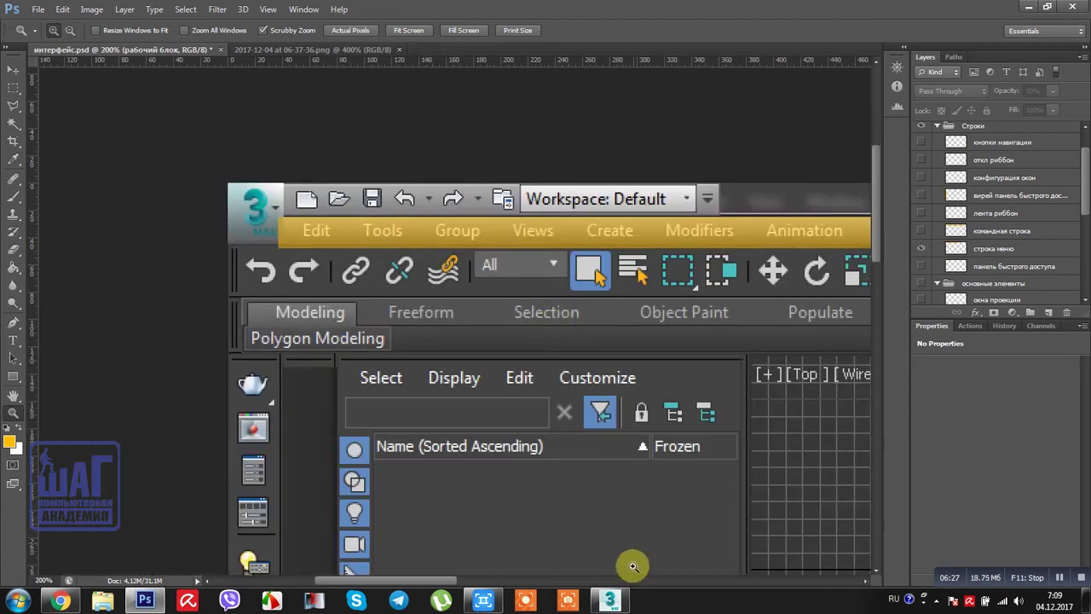
key("ctrl+plus")
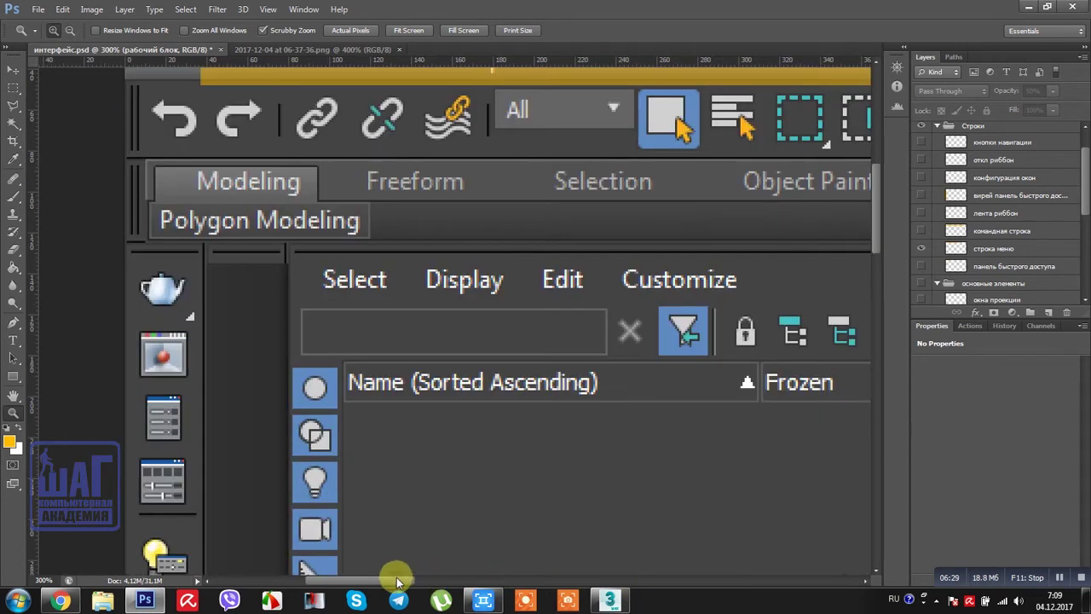
left_click(462, 339, "alt")
left_click_drag(397, 577, 430, 587)
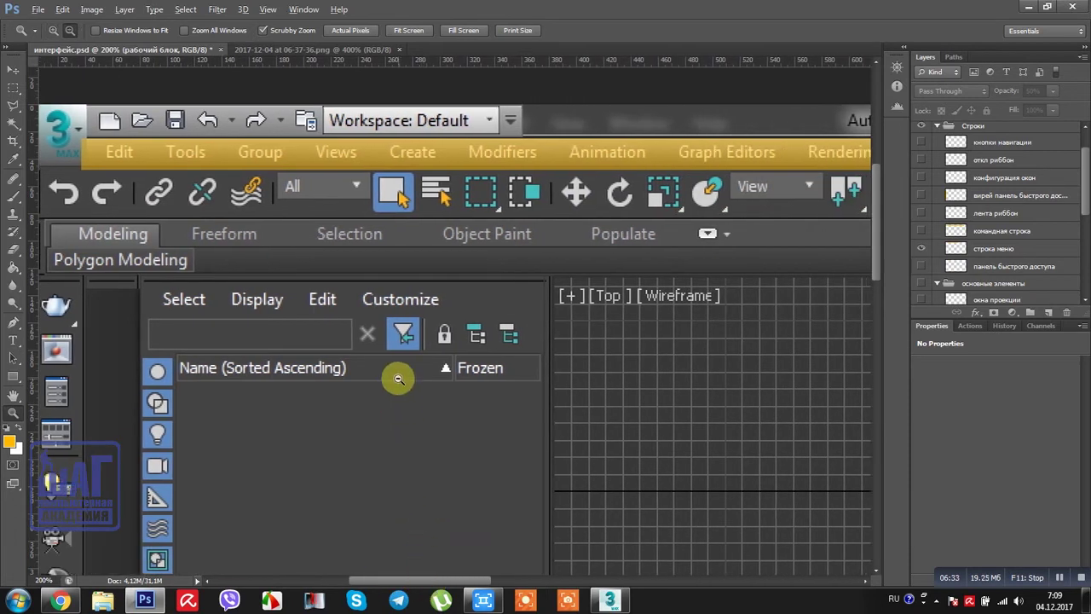
left_click(396, 378, "alt")
left_click_drag(438, 581, 461, 561)
scroll(451, 409, "down", 3)
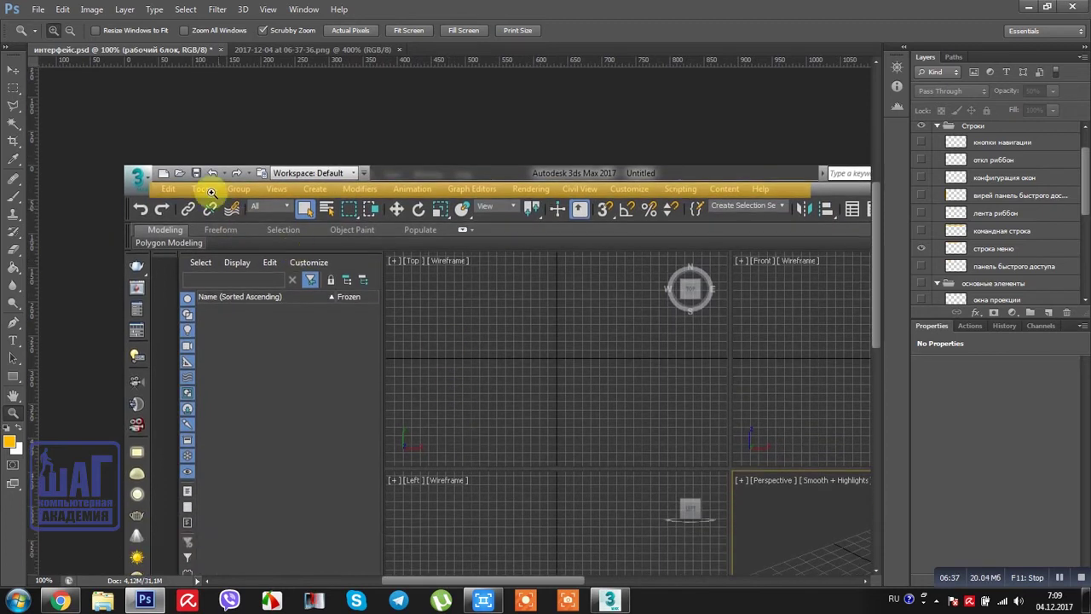
left_click(925, 249)
left_click(925, 249)
left_click(925, 249)
left_click(925, 249)
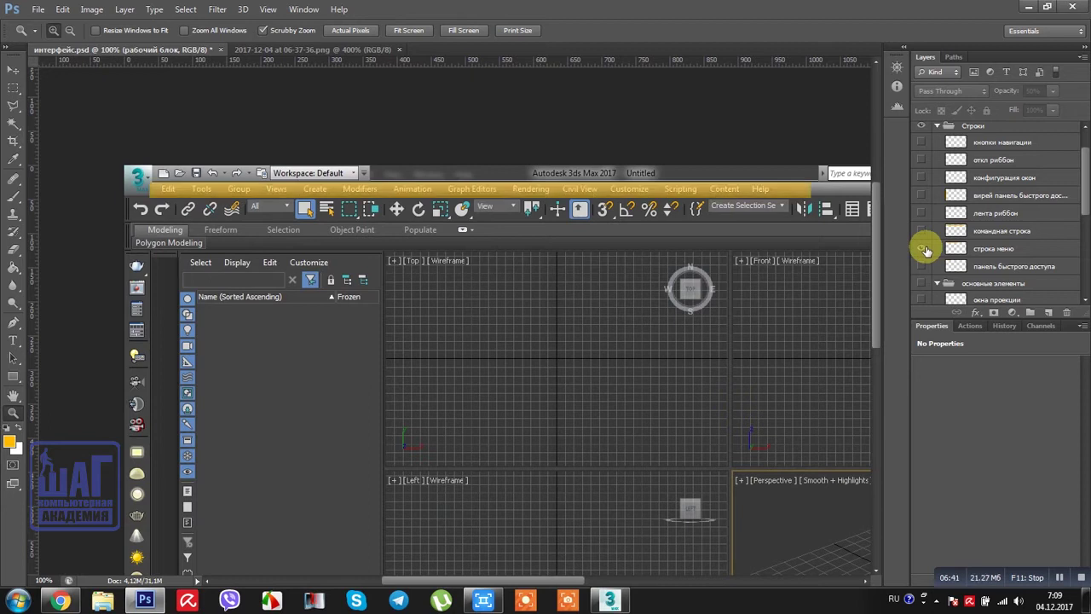
Switch to 3ds Max and briefly open and close the Group, Rendering, Edit and Tools menus
left_click(610, 601)
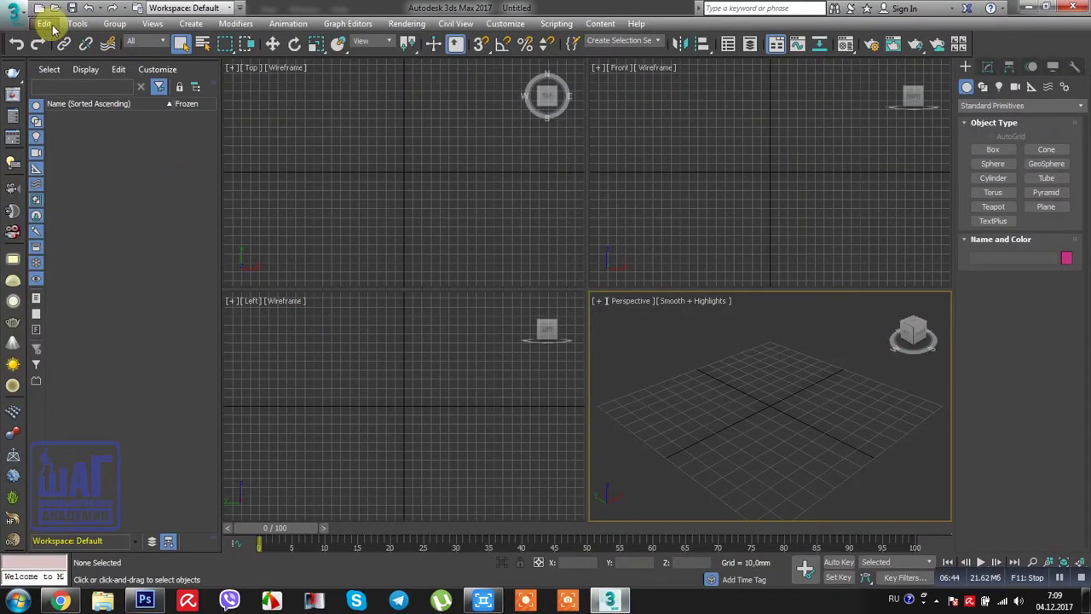
left_click(116, 23)
left_click(116, 24)
left_click(407, 24)
left_click(404, 23)
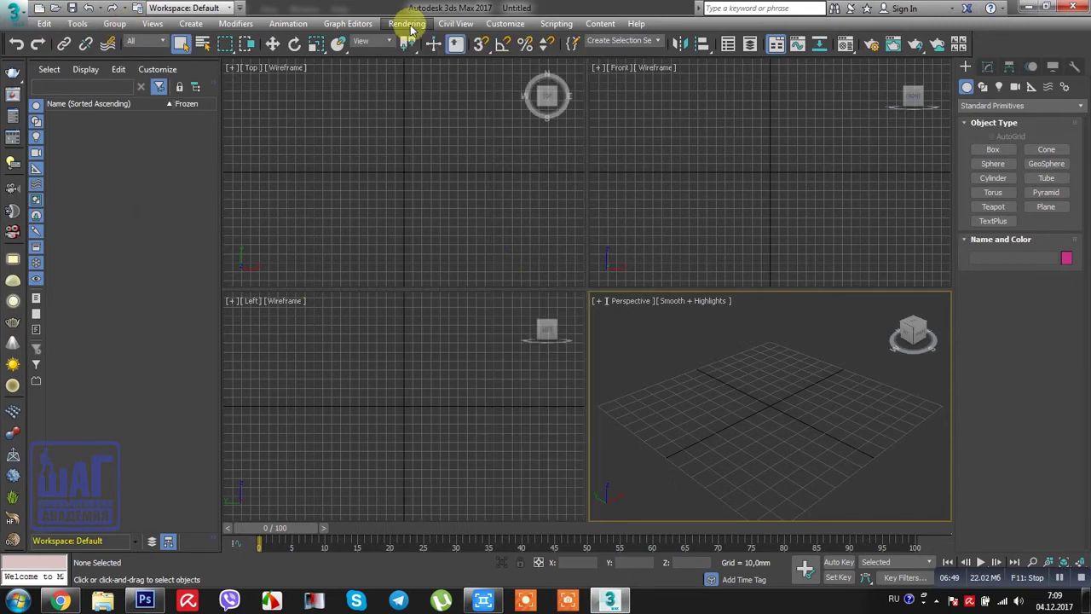
left_click(49, 25)
left_click(52, 26)
left_click(75, 25)
left_click(76, 27)
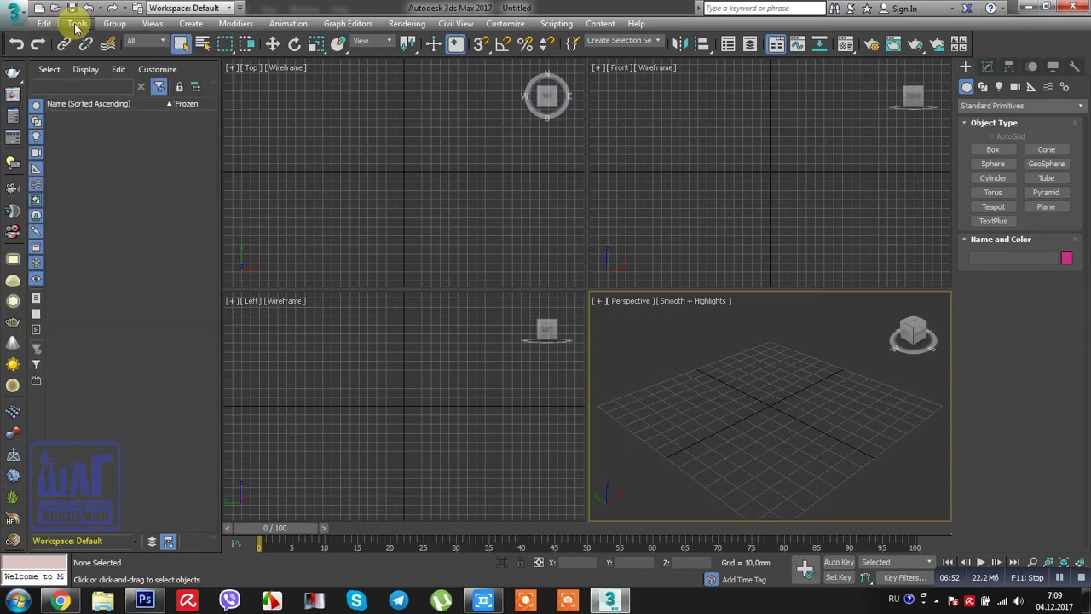
Examine the New, Open, Save As, Import and Export options of the 3ds Max application menu, and close the menu
left_click(15, 19)
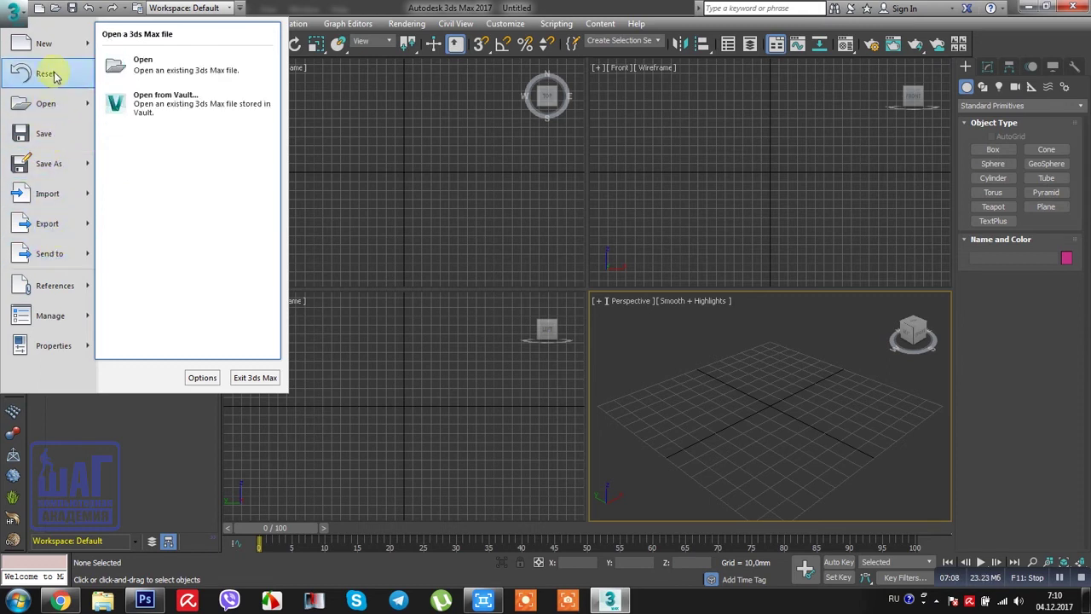
mouse_move(55, 51)
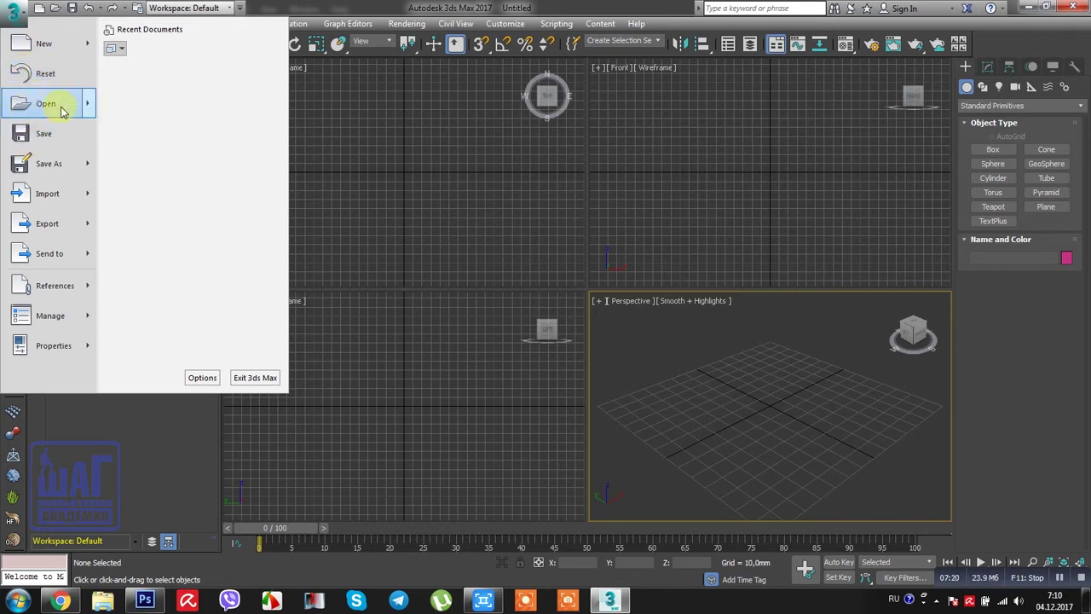
left_click(56, 107)
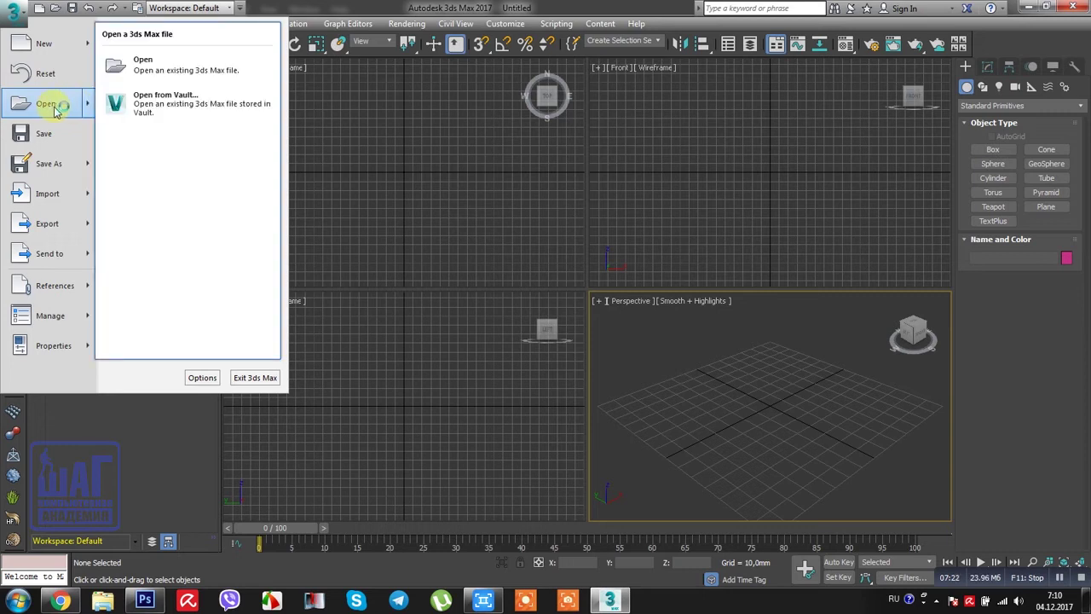
left_click(55, 167)
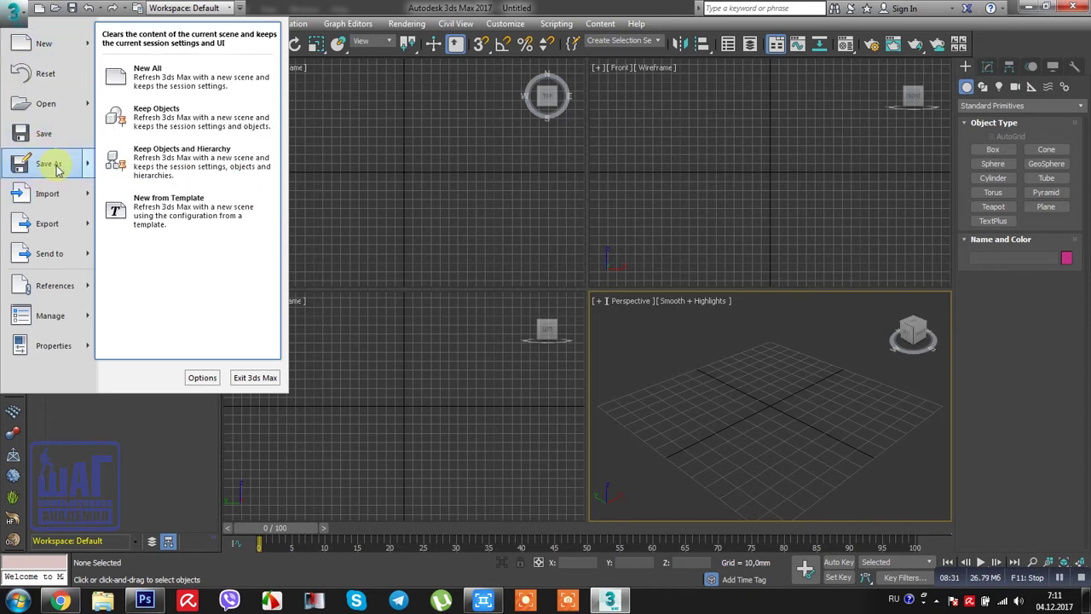
mouse_move(57, 170)
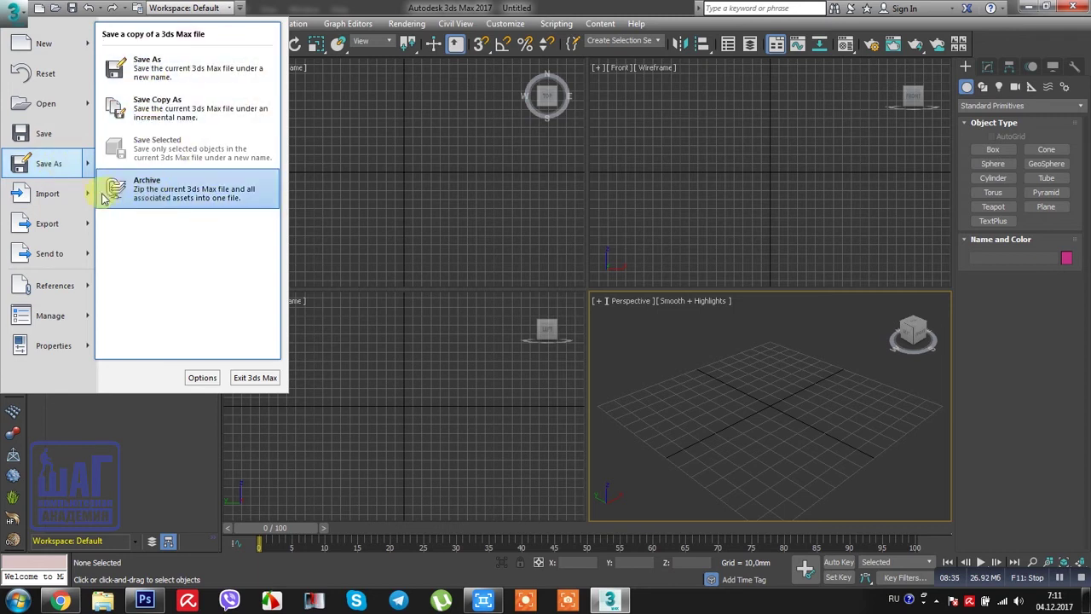
mouse_move(66, 200)
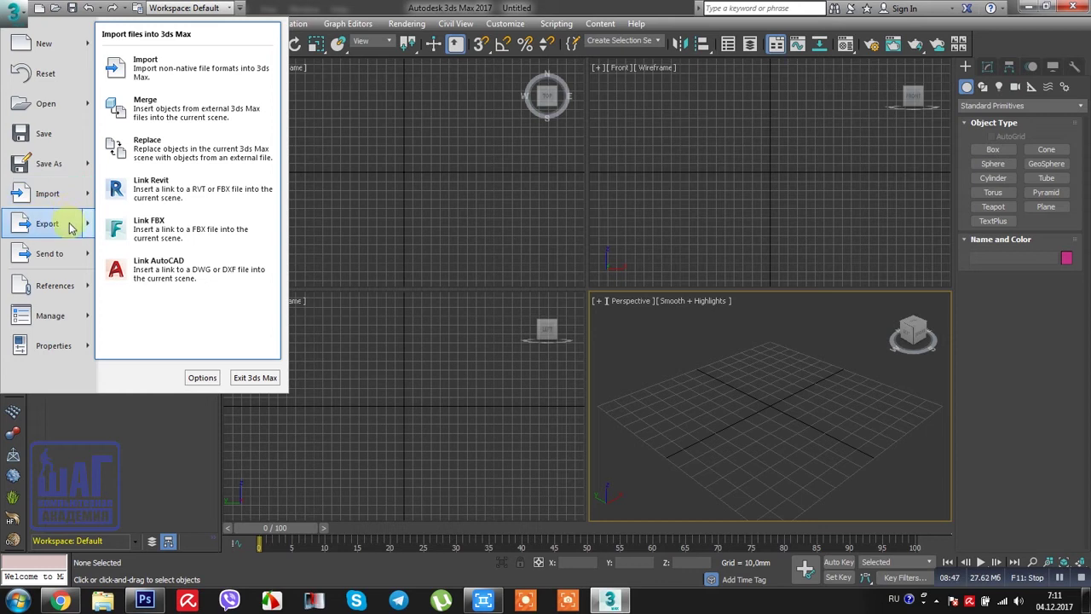
mouse_move(70, 227)
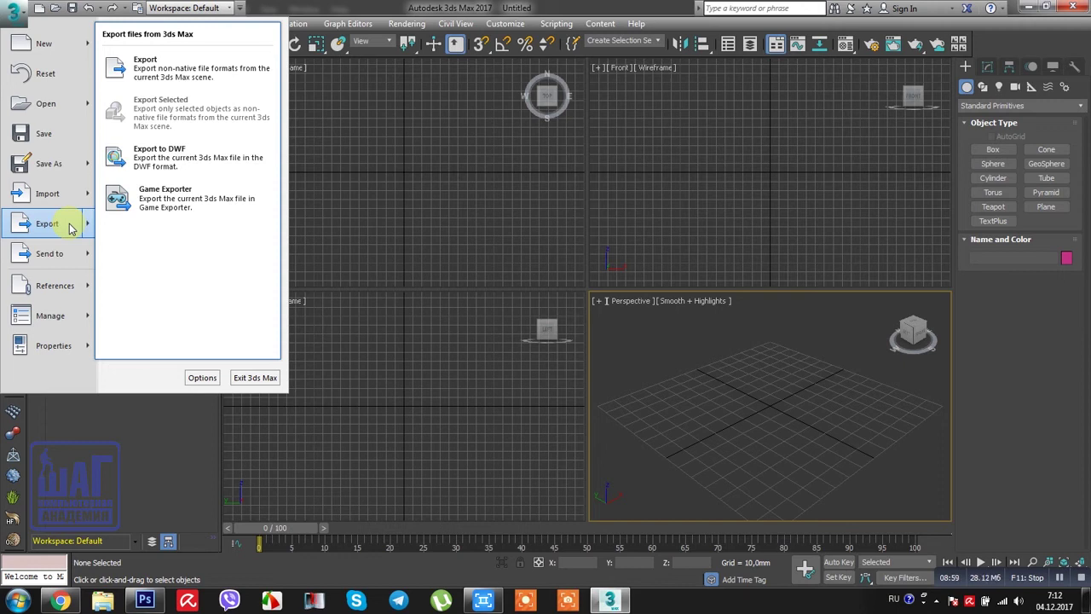
left_click(11, 12)
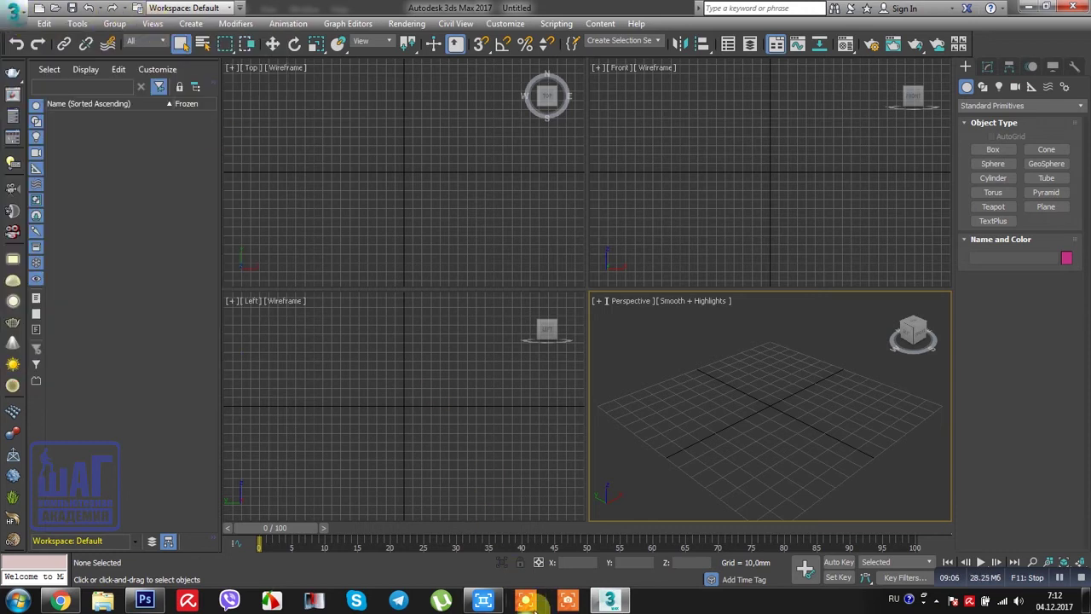
In Photoshop, replace the "строка меню" highlight with "командная строка", and switch to 3ds Max to examine the real main toolbar
left_click(145, 601)
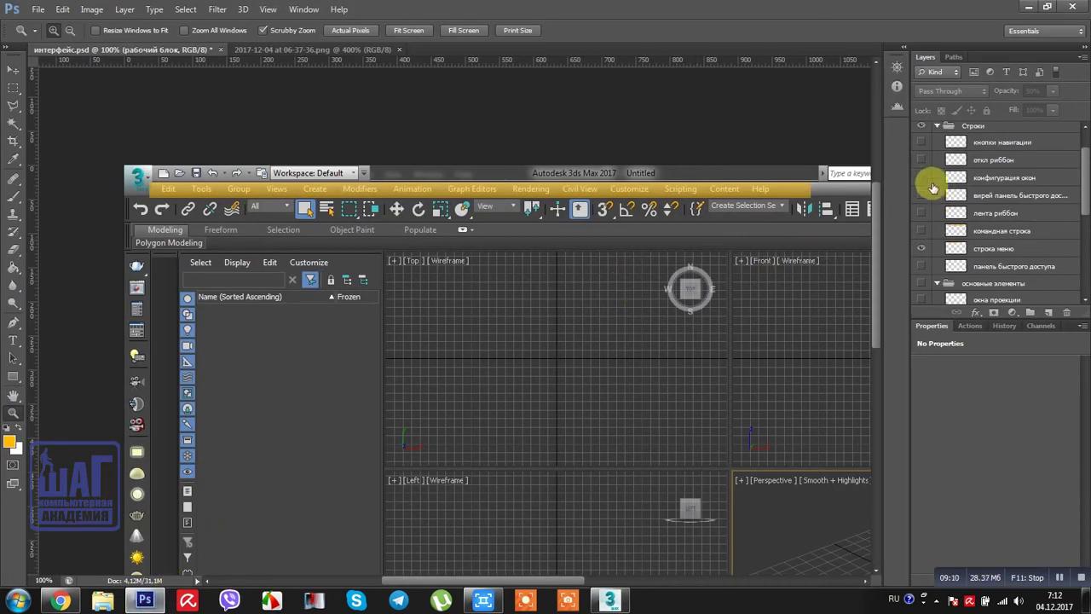
left_click(920, 247)
left_click(921, 231)
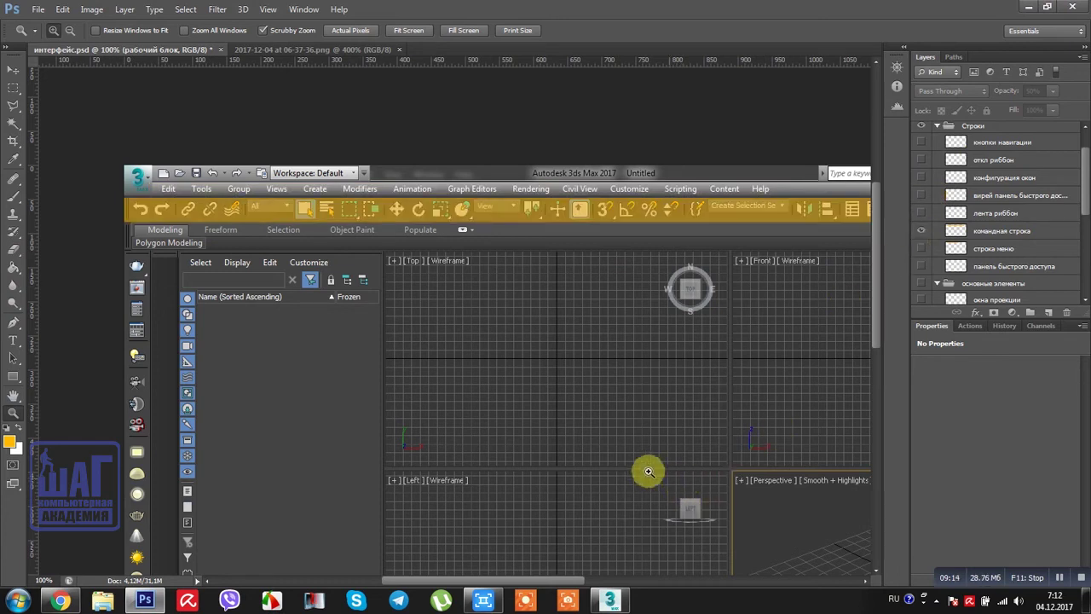
left_click(580, 438, "alt")
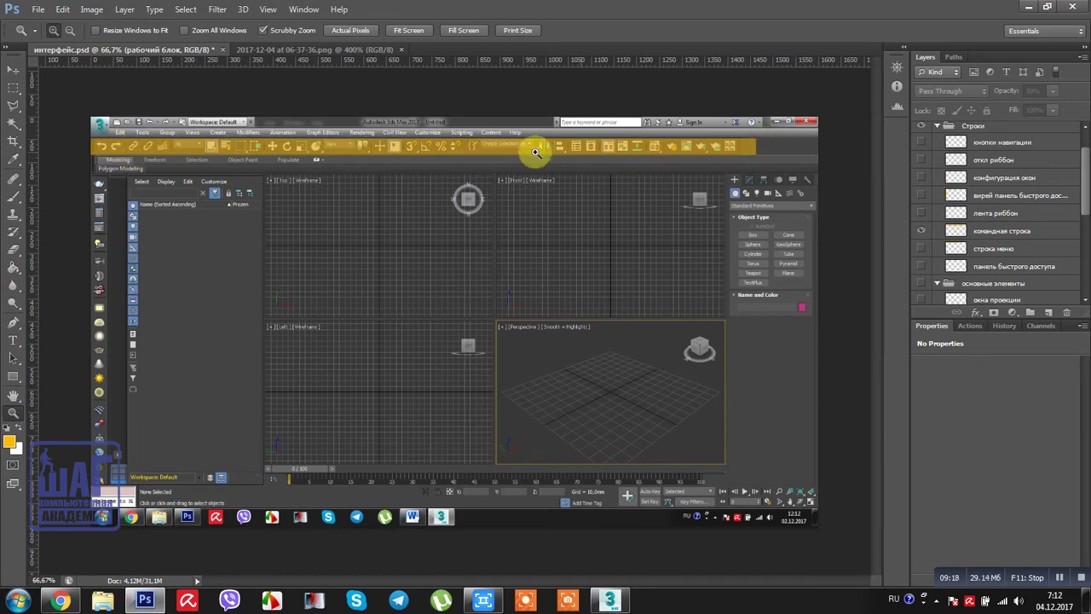
left_click(603, 602)
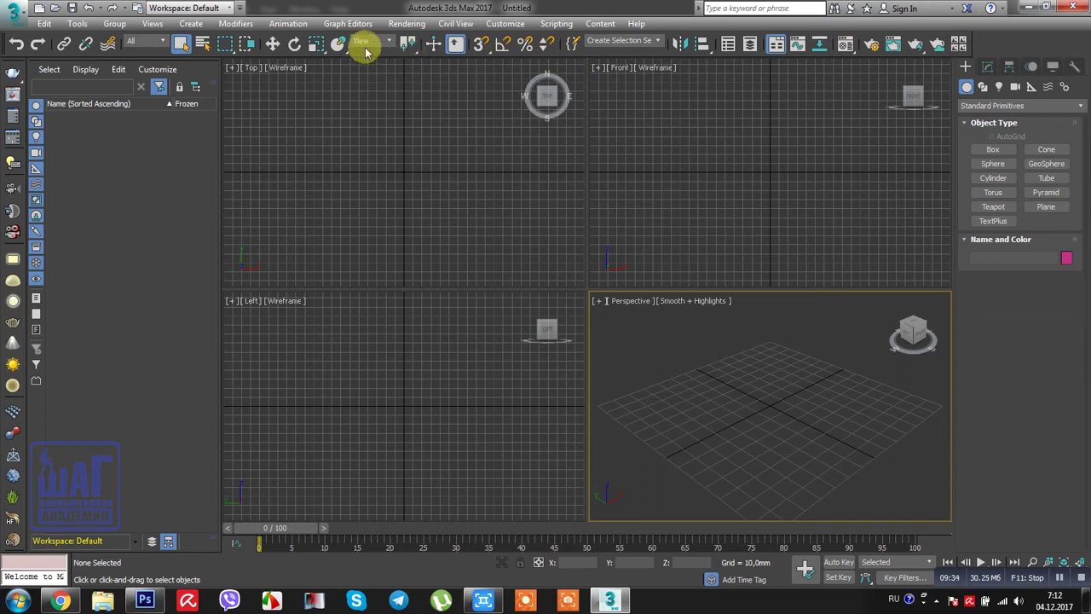
Return to Photoshop, hide the "командная строка" layer and blink the "лента риббон" layer, leaving it shown to highlight the ribbon
left_click(609, 600)
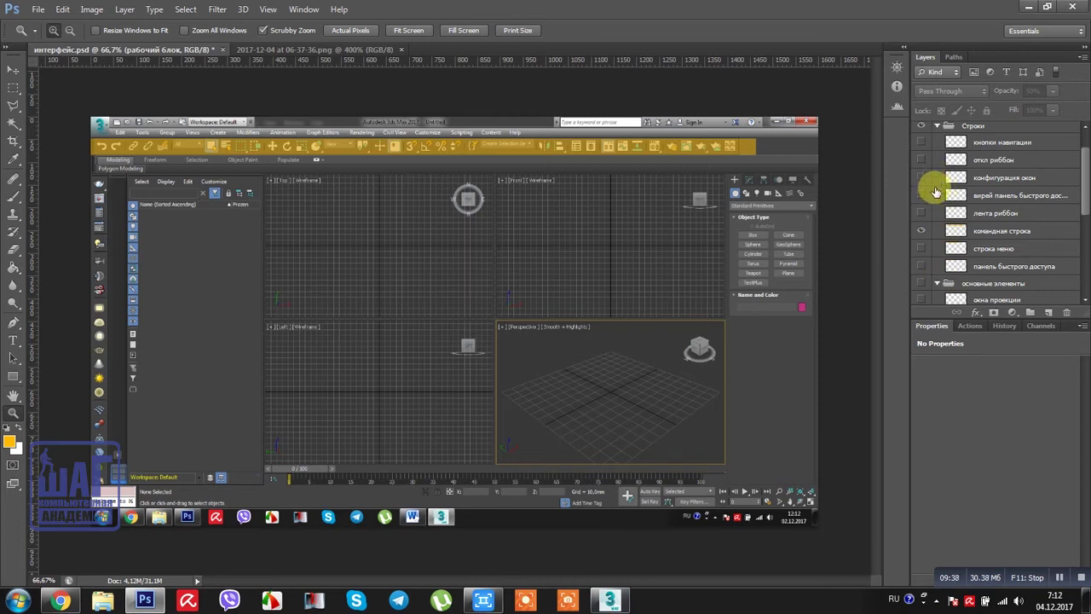
left_click(920, 230)
left_click(920, 213)
left_click(921, 213)
left_click(920, 213)
left_click(921, 213)
left_click(920, 213)
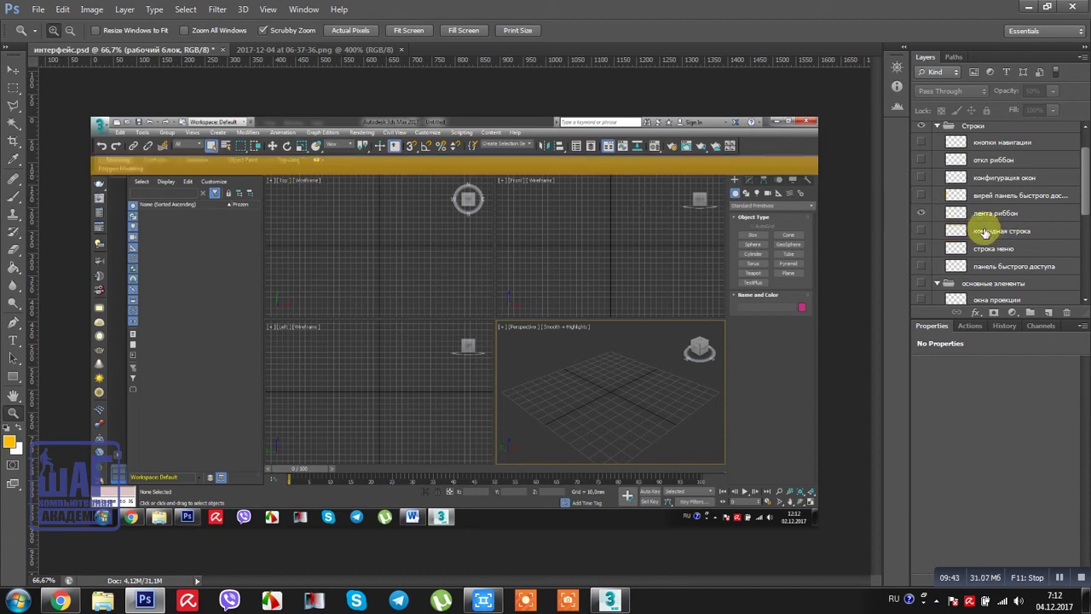
Switch to 3ds Max, display the ribbon, view its Freeform tab, and hide the ribbon again
left_click(610, 600)
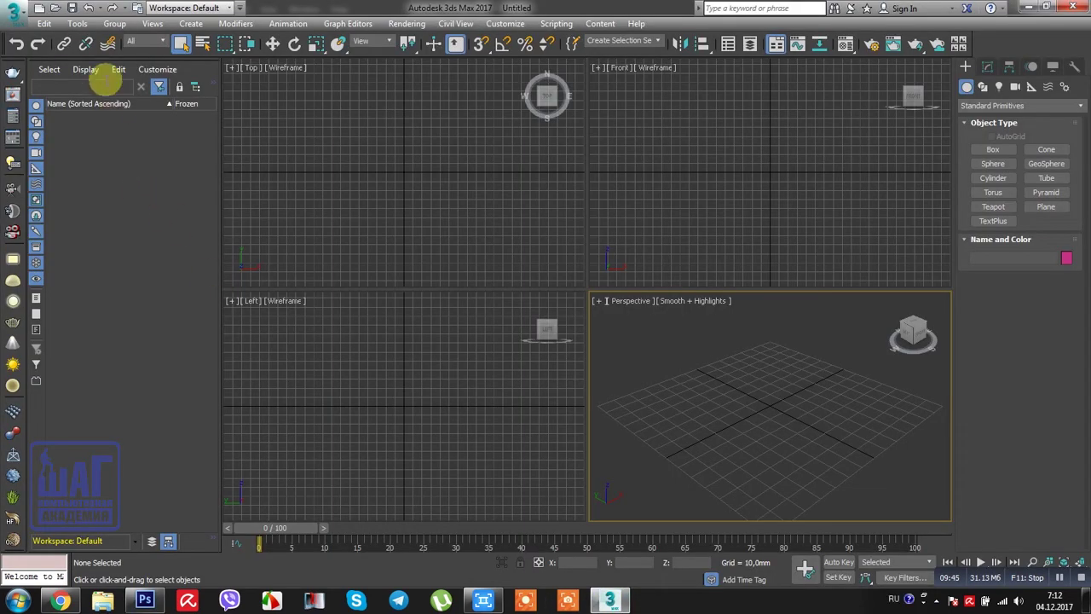
left_click(774, 43)
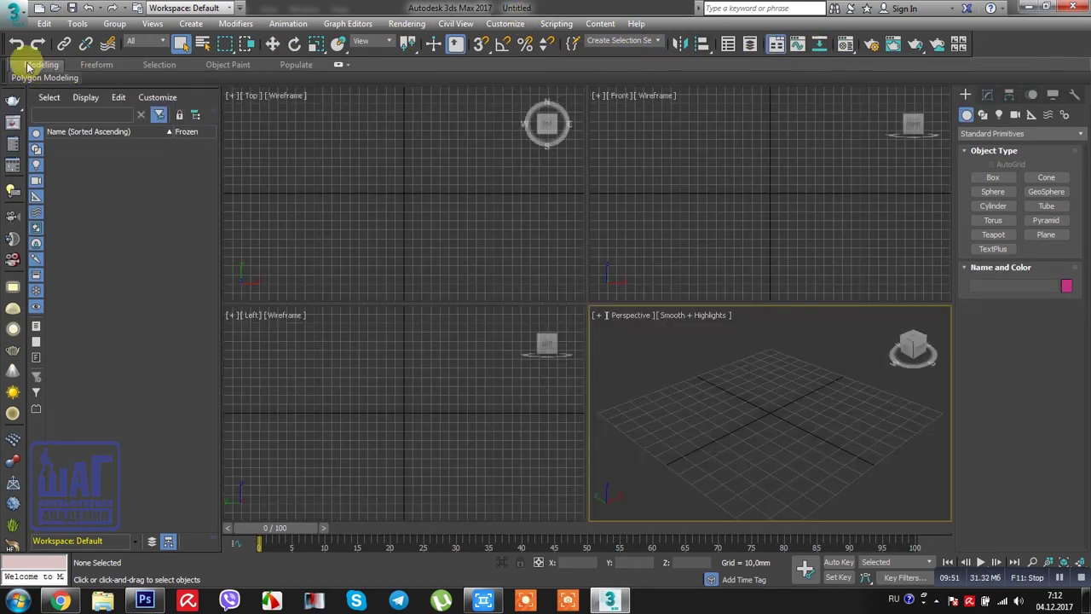
left_click(104, 66)
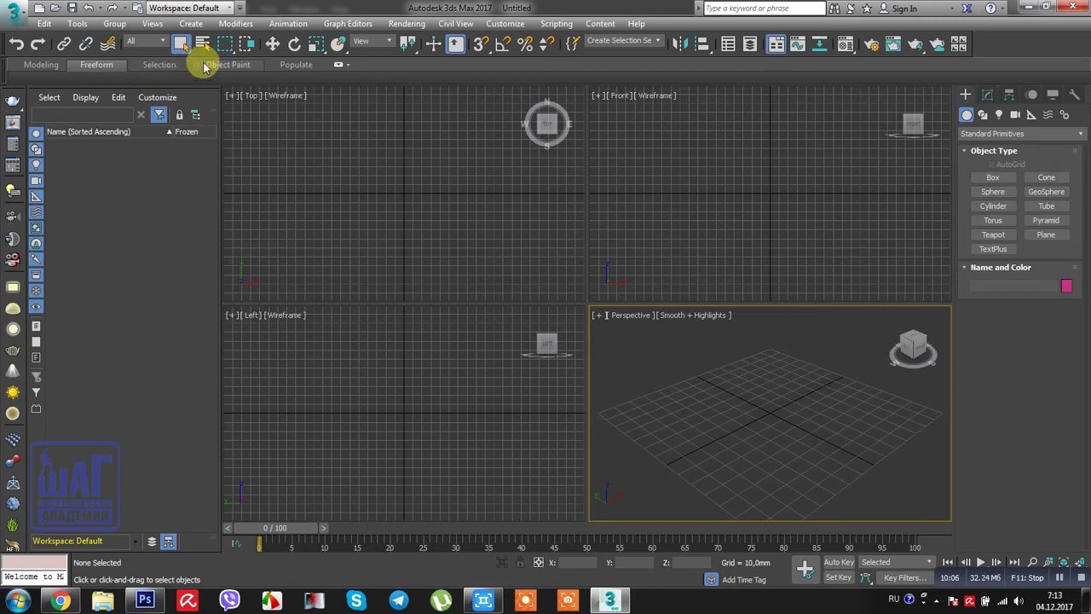
left_click(775, 47)
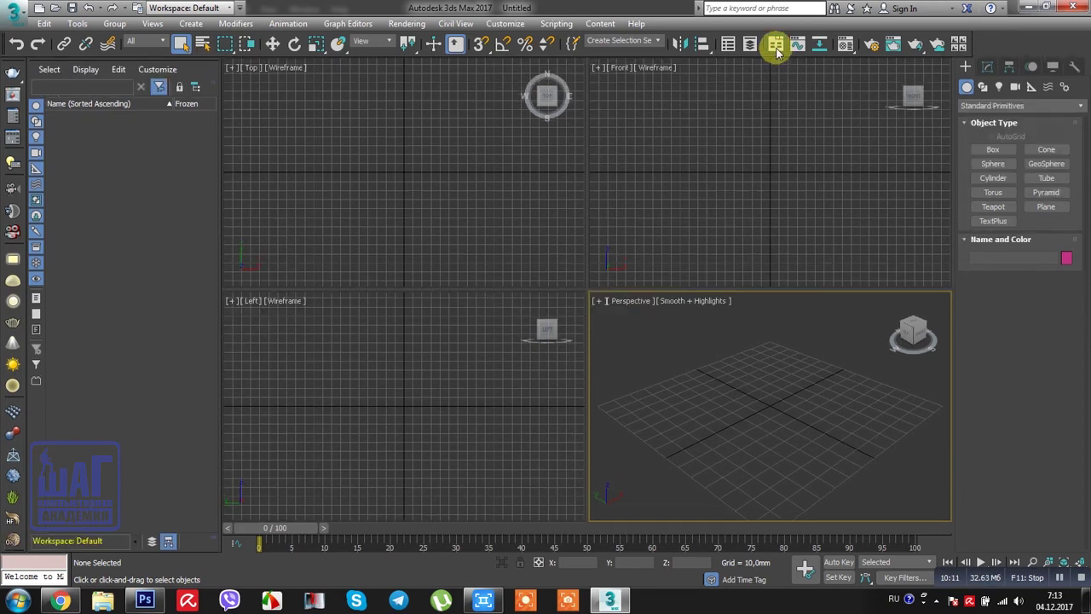
Toggle the ribbon twice, and in Photoshop replace the "лента риббон" highlight with the "вирей панель быстрого дос..." layer
left_click(775, 47)
left_click(775, 47)
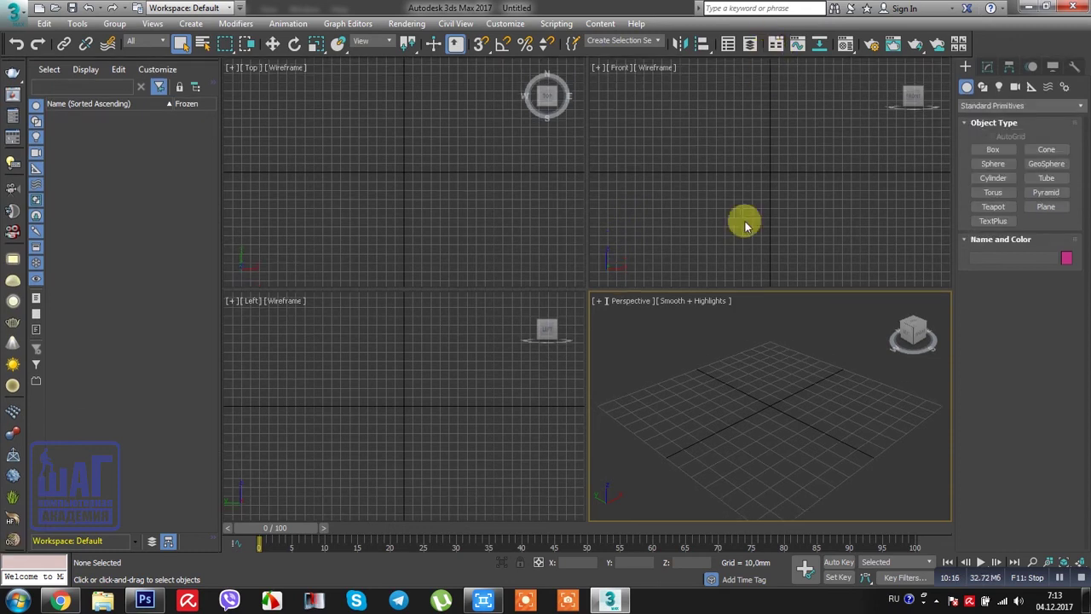
left_click(144, 601)
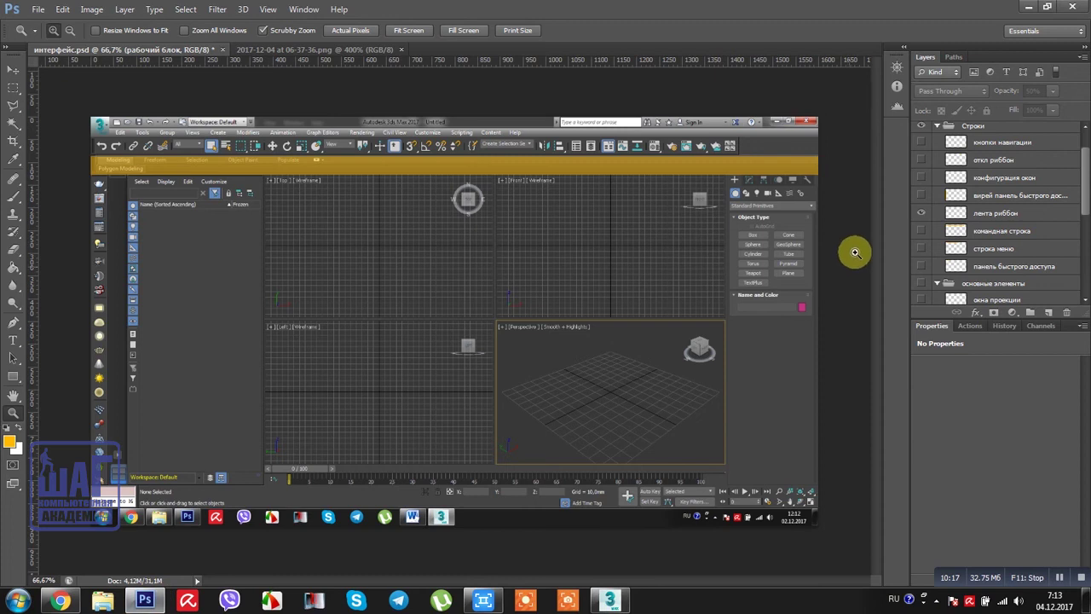
left_click(922, 213)
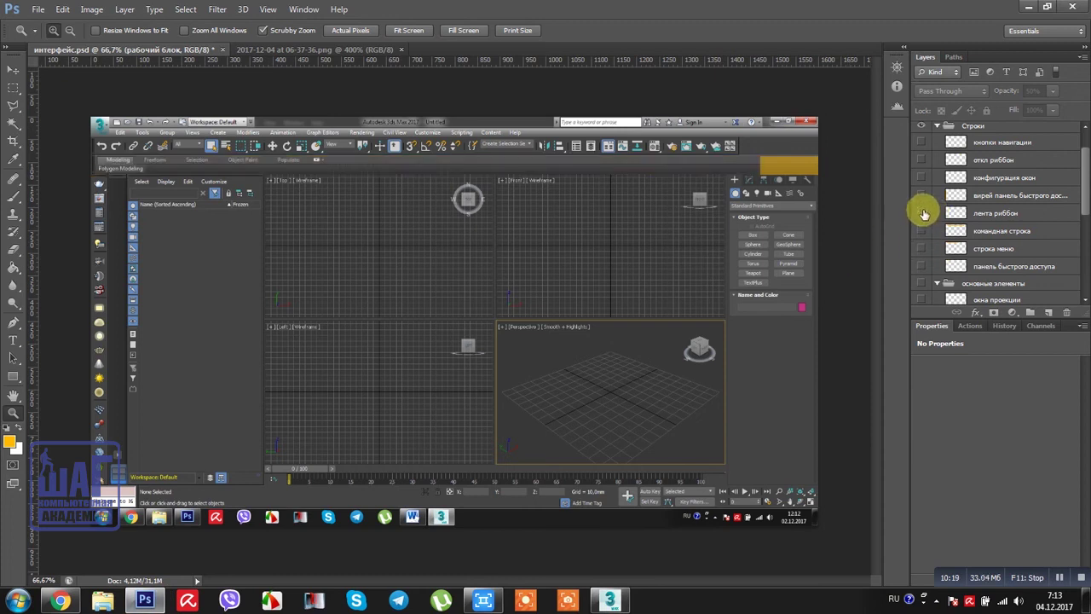
left_click(921, 196)
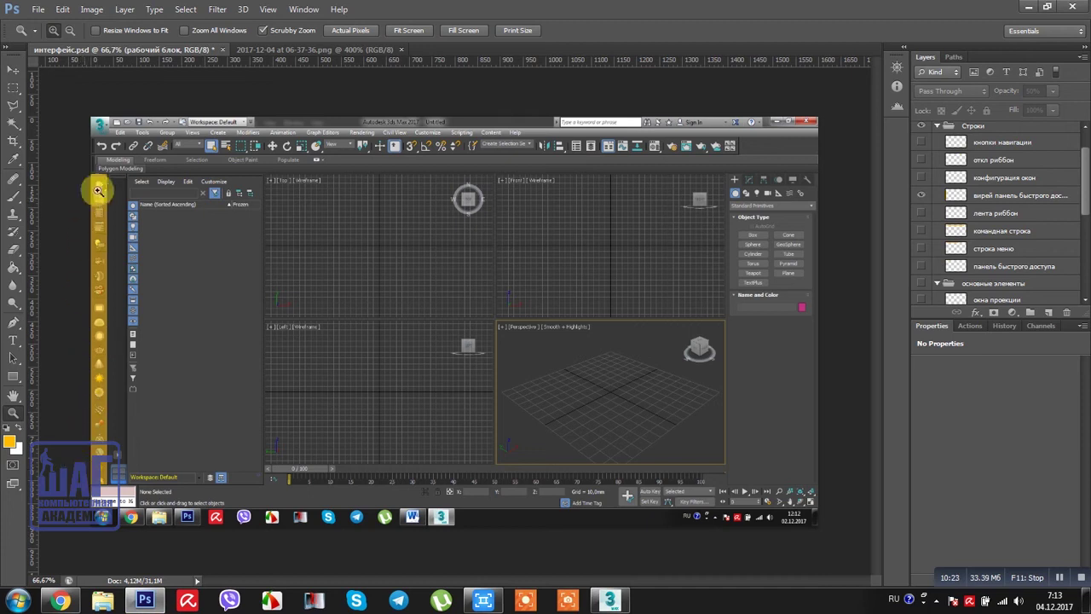
Switch to 3ds Max, undock the V-Ray Toolbar into a floating window over the upper viewports, and close it
left_click(619, 607)
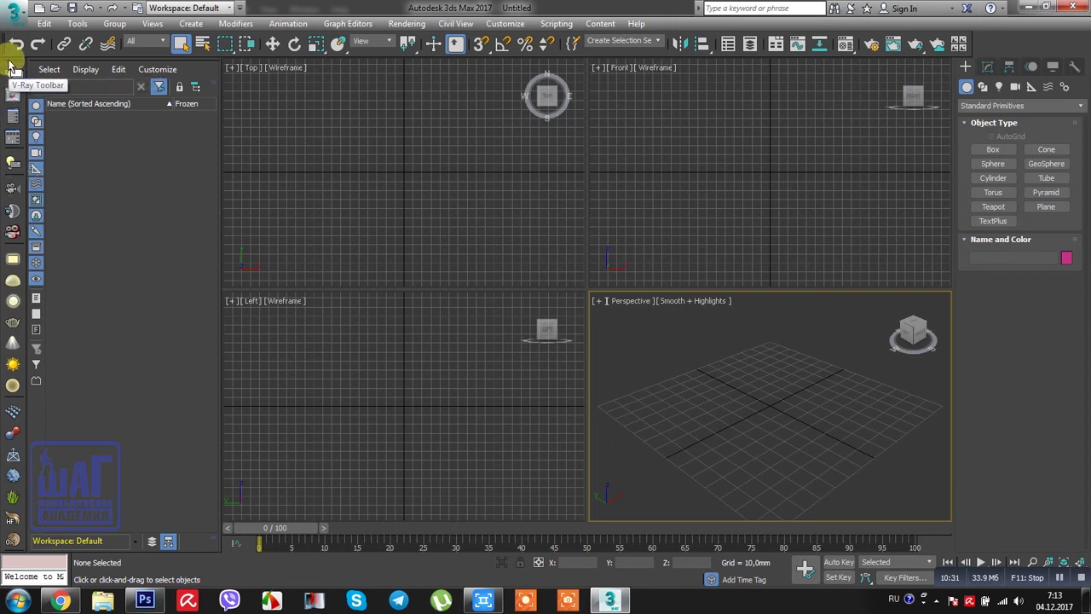
left_click_drag(10, 62, 327, 177)
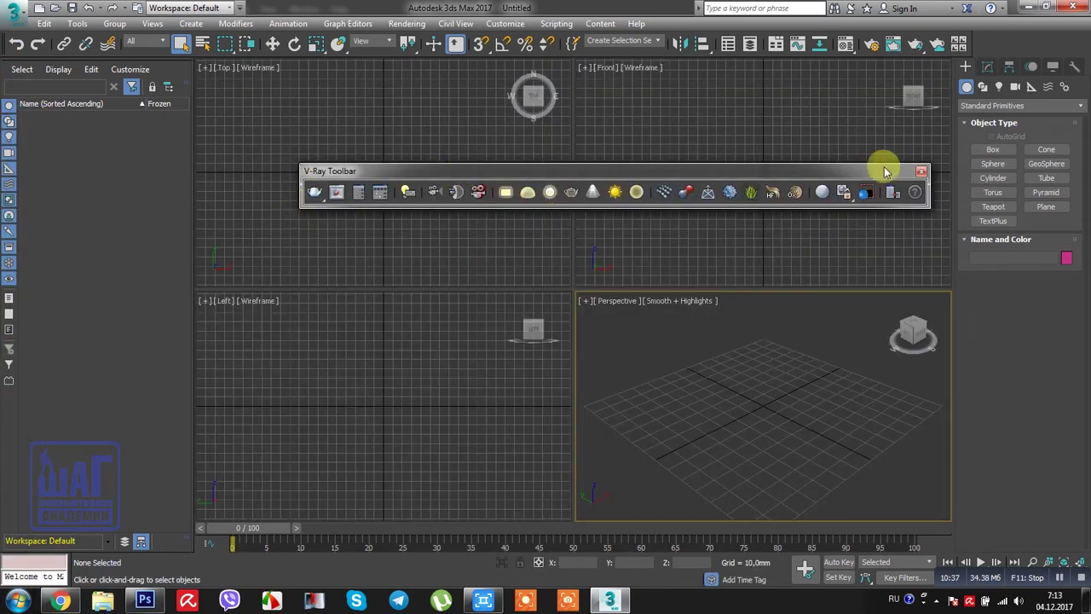
left_click(922, 174)
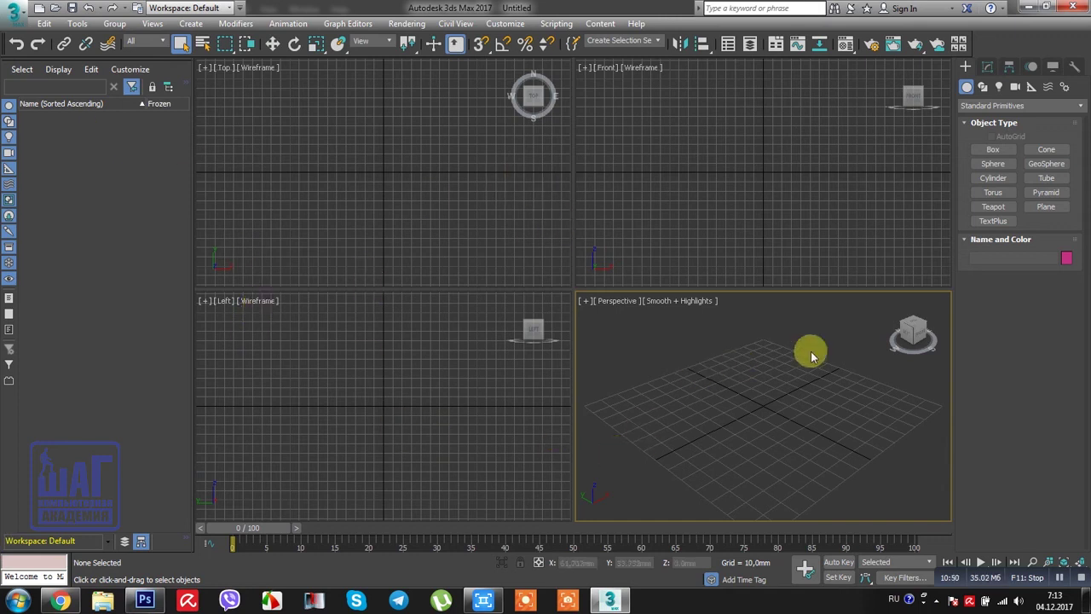
Return to Photoshop, replace the V-Ray toolbar highlight with the "конфигурация окон" layer, and hide that layer again
left_click(146, 601)
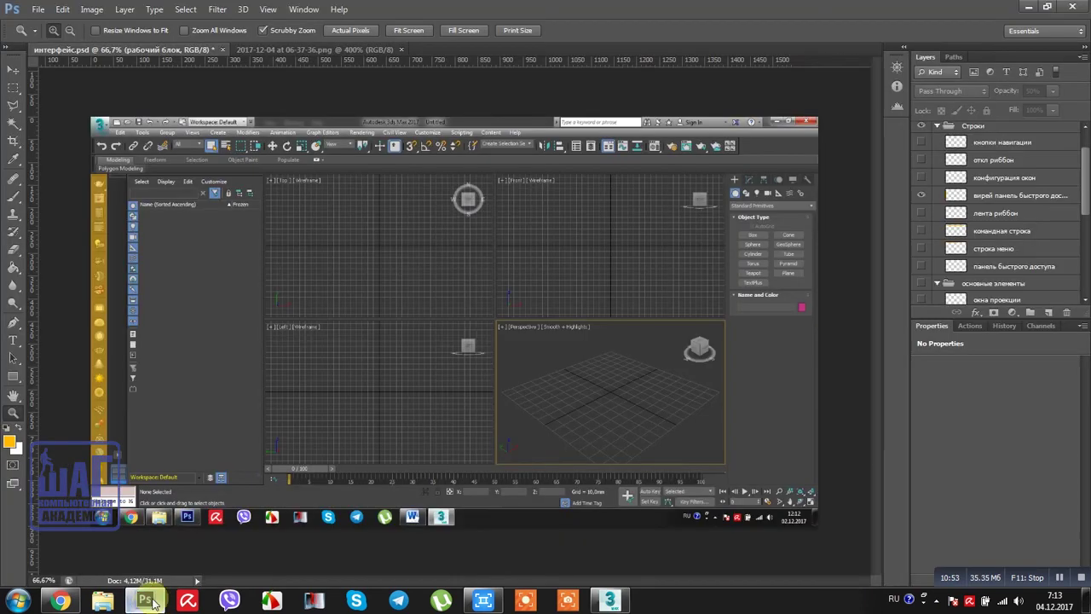
left_click(920, 179)
left_click(919, 179)
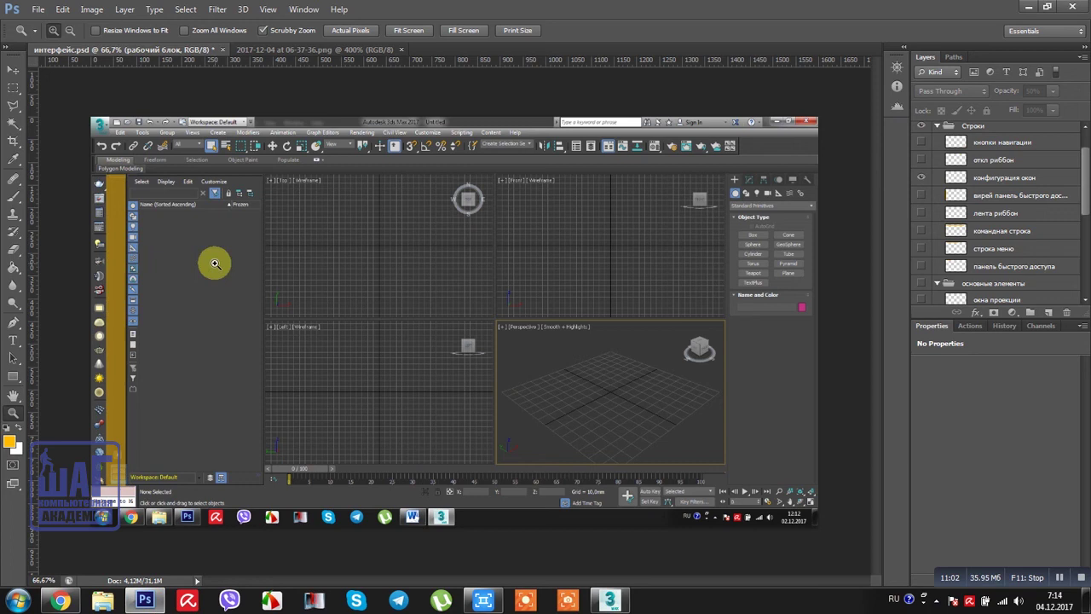
left_click(920, 178)
left_click(922, 143)
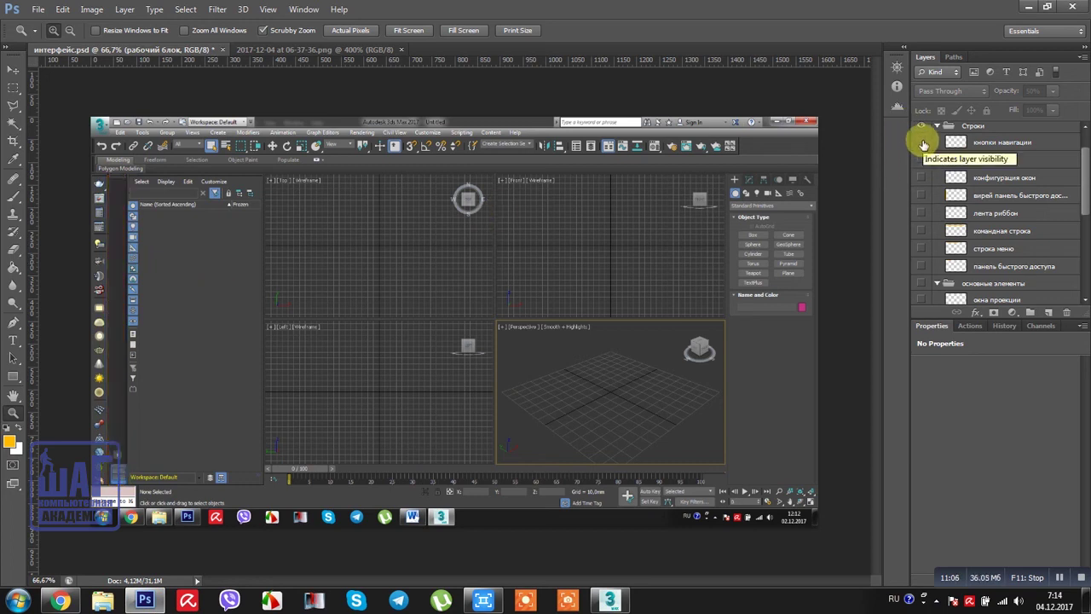
Switch to 3ds Max, start saving the scene, and browse to the "3дмах" folder on Local Disk (D:)
left_click(610, 600)
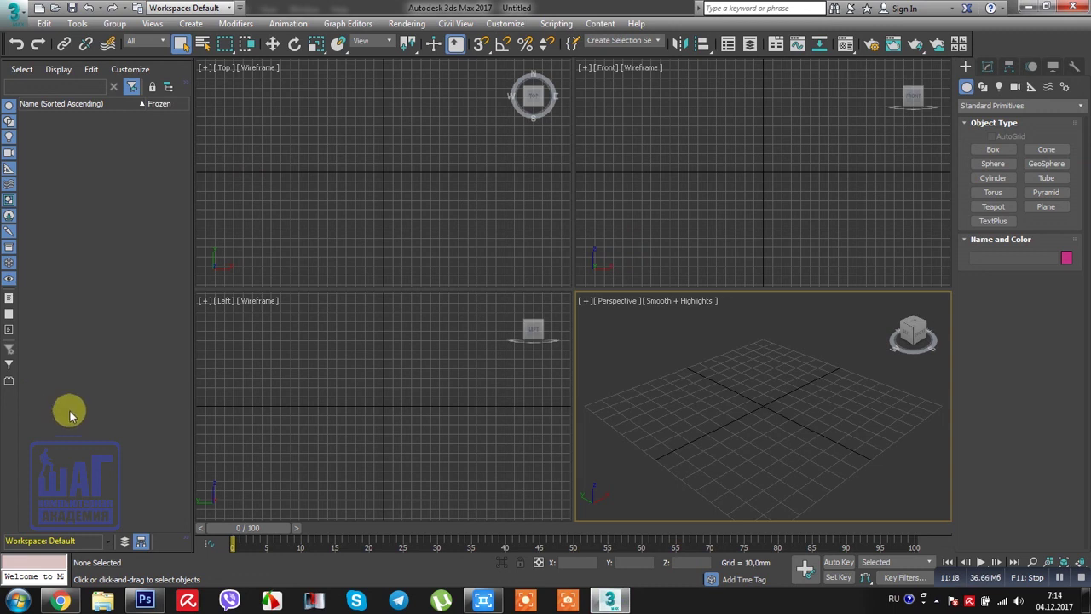
left_click(13, 21)
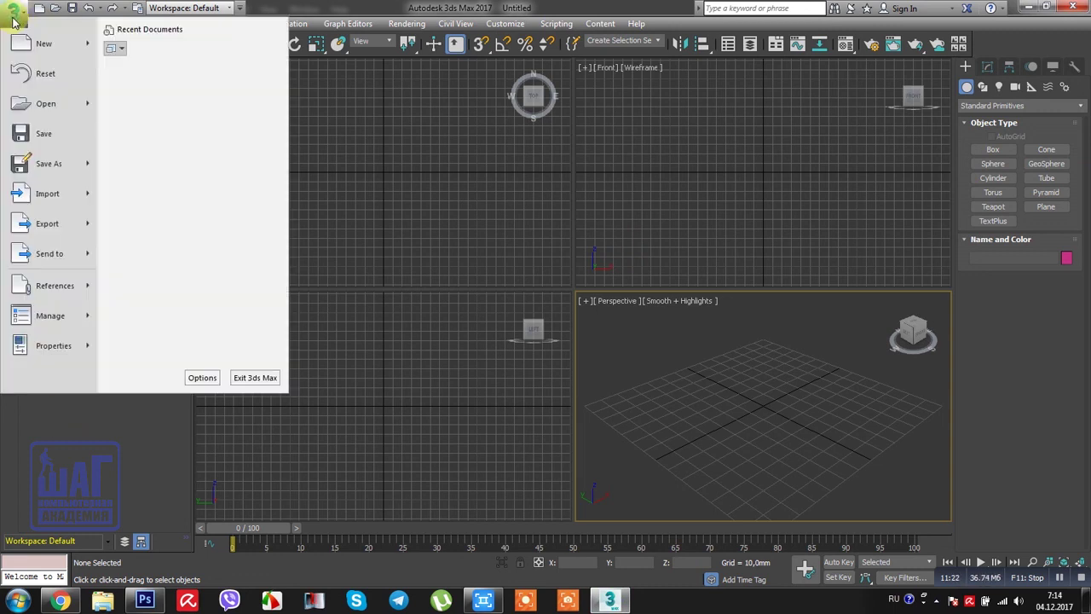
left_click(43, 134)
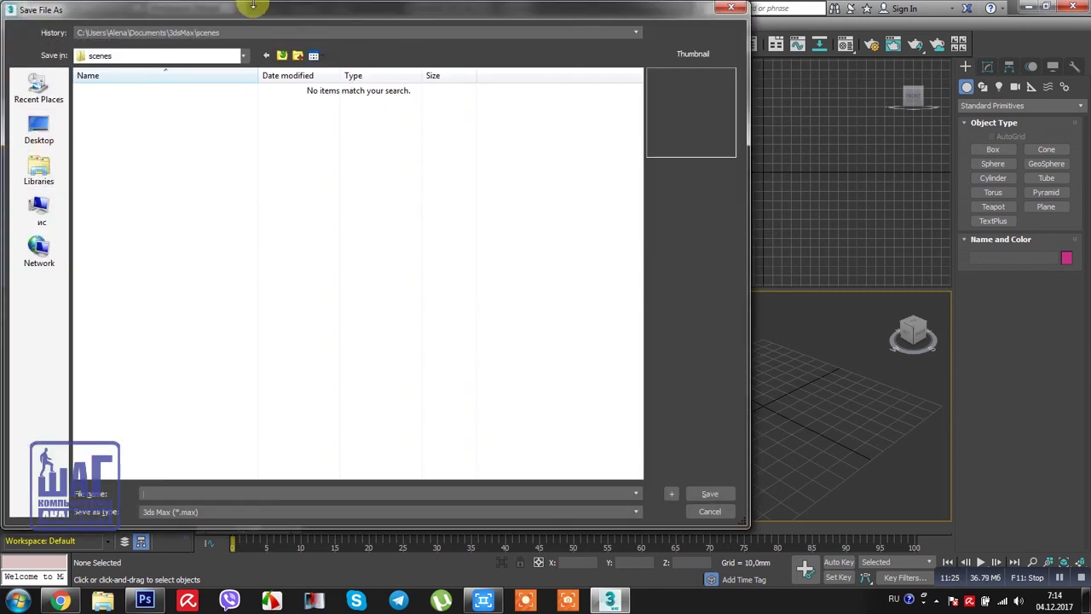
left_click_drag(256, 10, 369, 12)
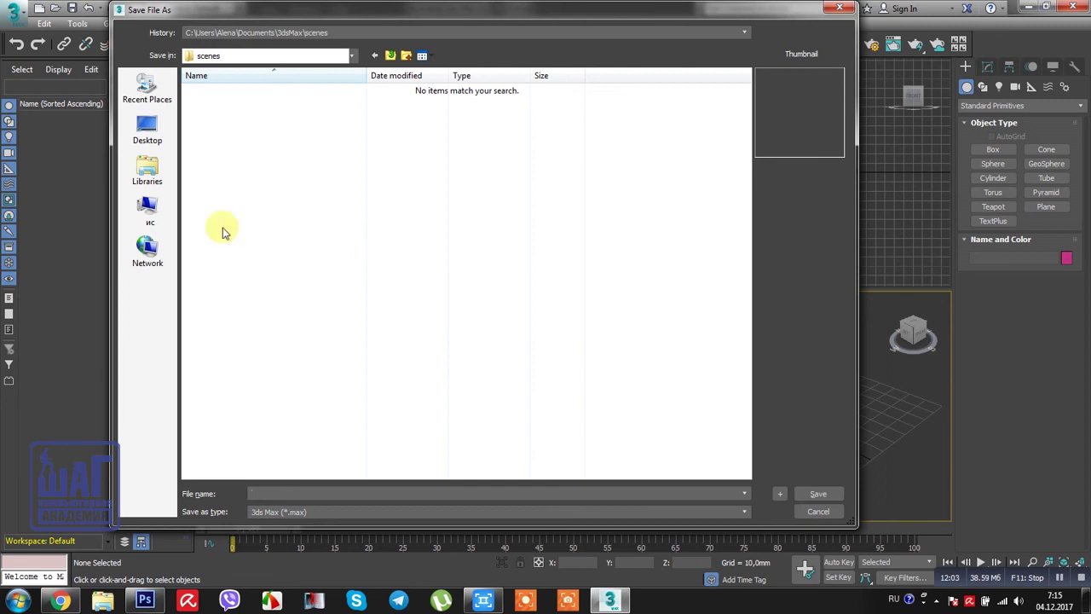
left_click(151, 214)
double_click(410, 101)
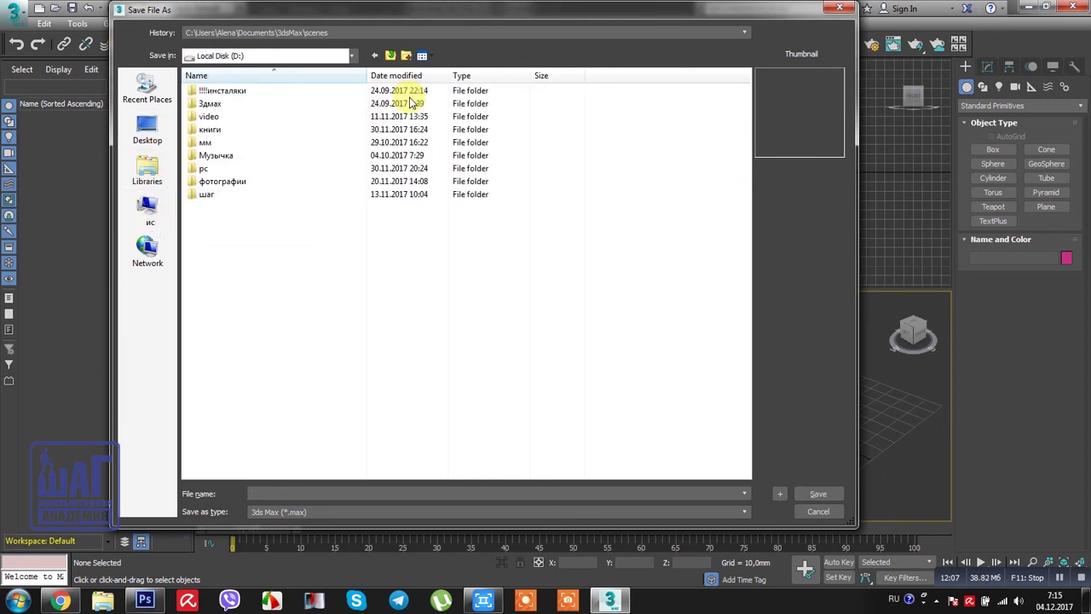
double_click(210, 103)
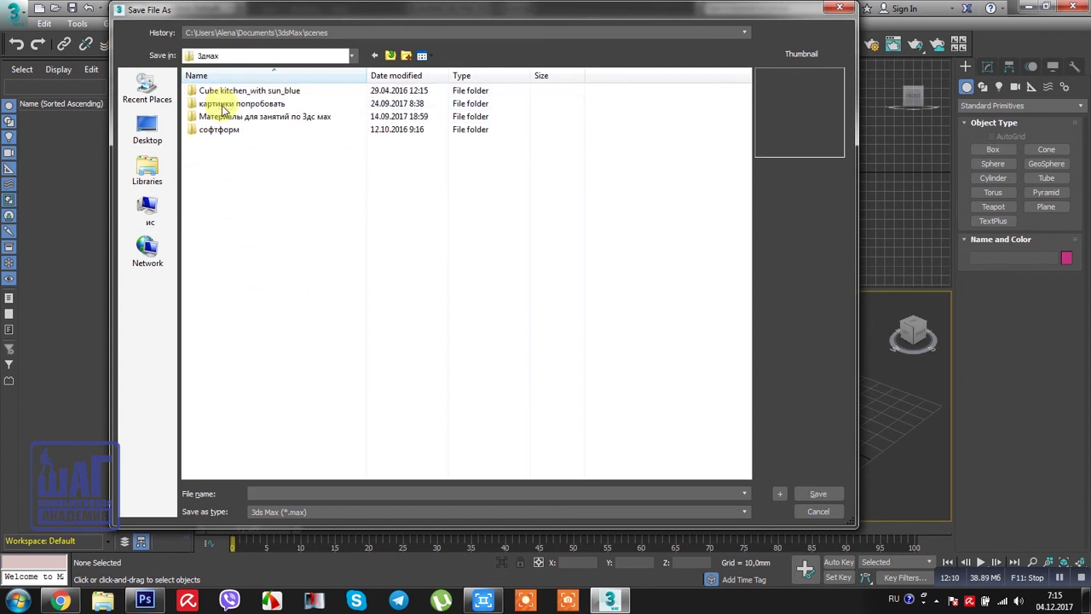
Create a new folder named "прект 1" inside the "3дмах" folder
right_click(266, 220)
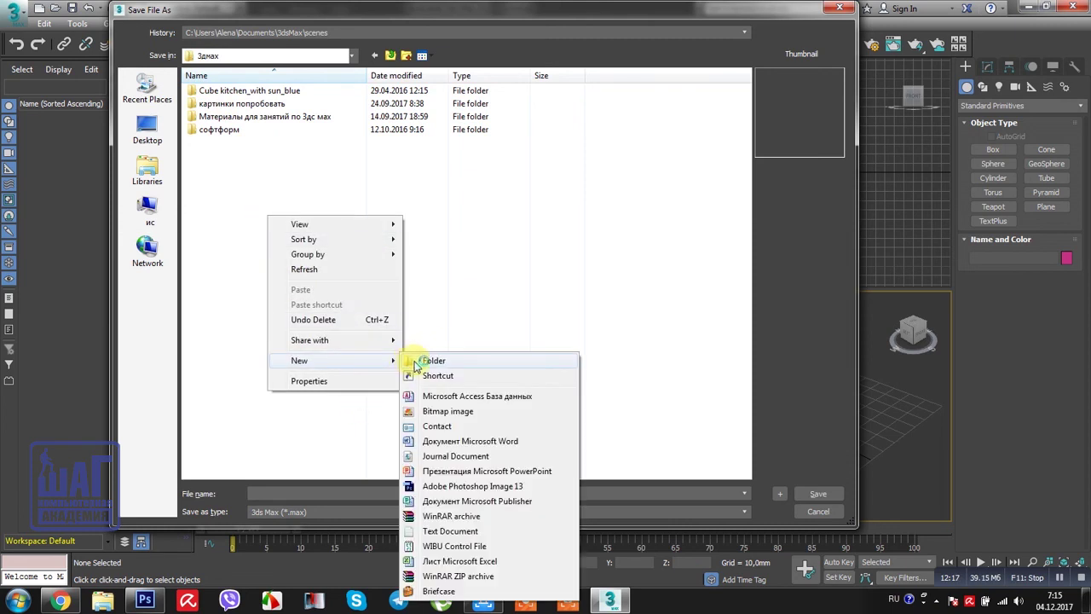
left_click(429, 361)
key("BackSpace")
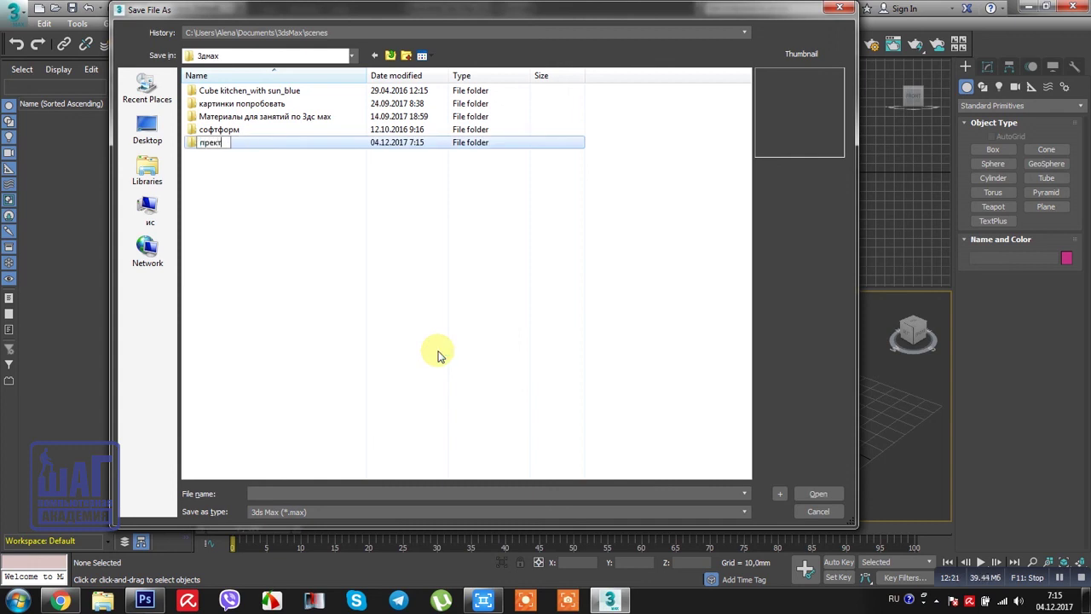
key("Return")
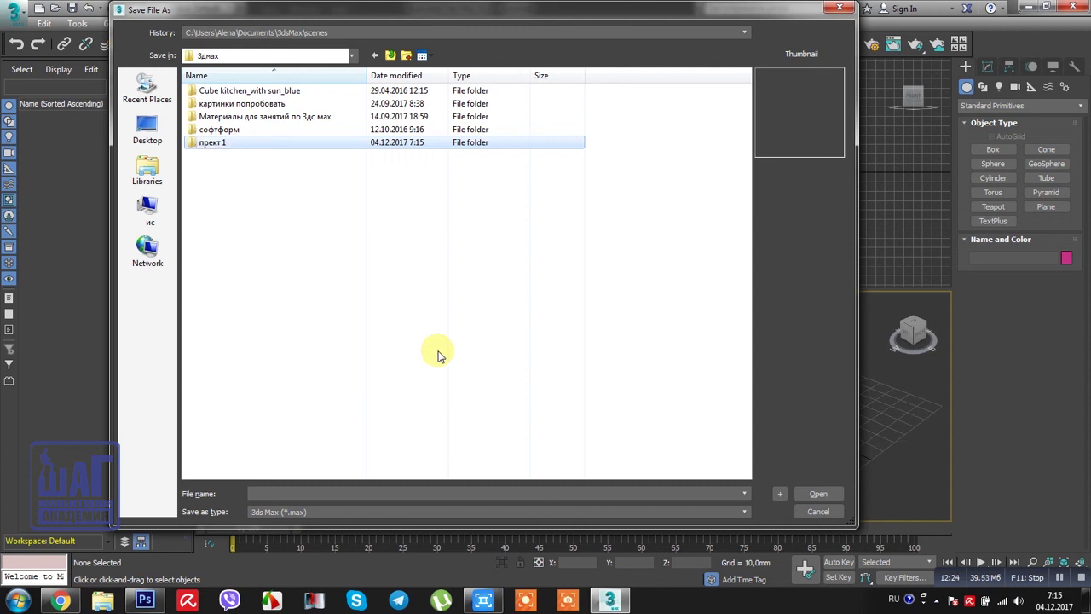
Open the "прект 1" folder as the save location and activate the file name for entry
double_click(285, 142)
left_click(309, 491)
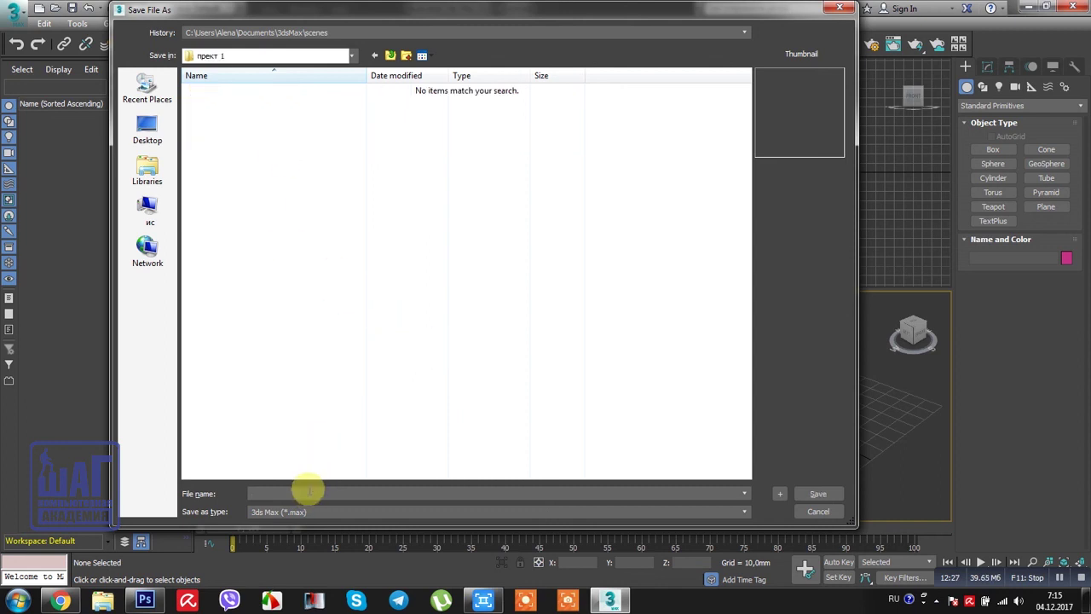